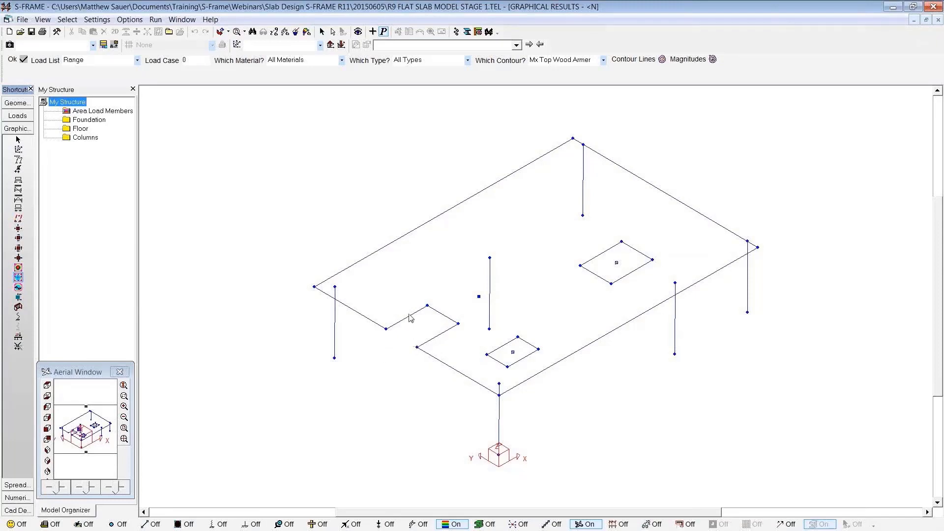
Step: Switch to the model geometry and display the section properties assigned to the columns
{"action": "left_click", "coordinate": [17, 102]}
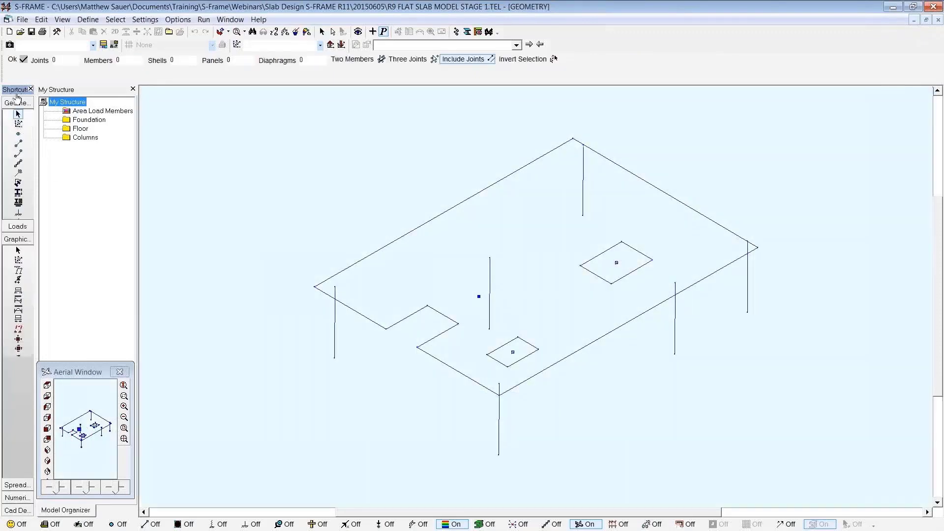
{"action": "left_click", "coordinate": [18, 192]}
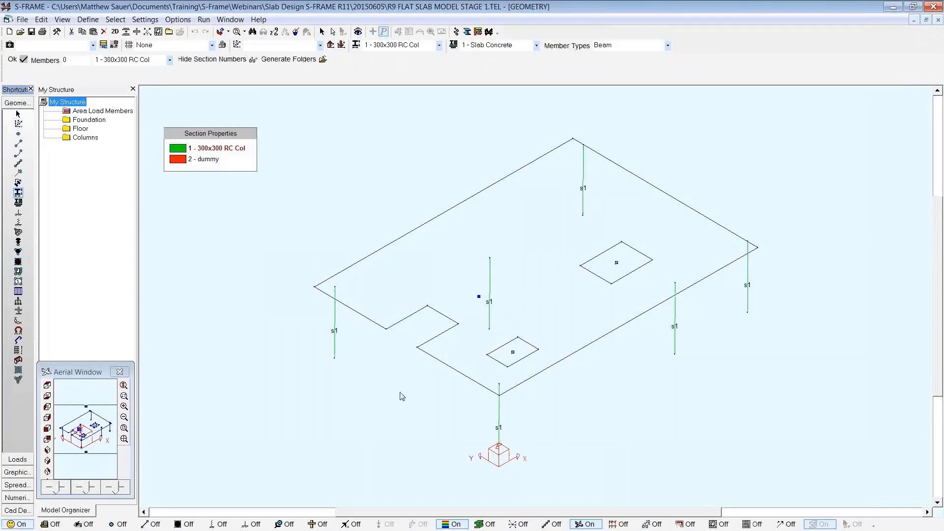
Step: Check the thickness, mesh density and quad weight of the slab and hole panels, and clear the value labels
{"action": "left_click", "coordinate": [18, 271]}
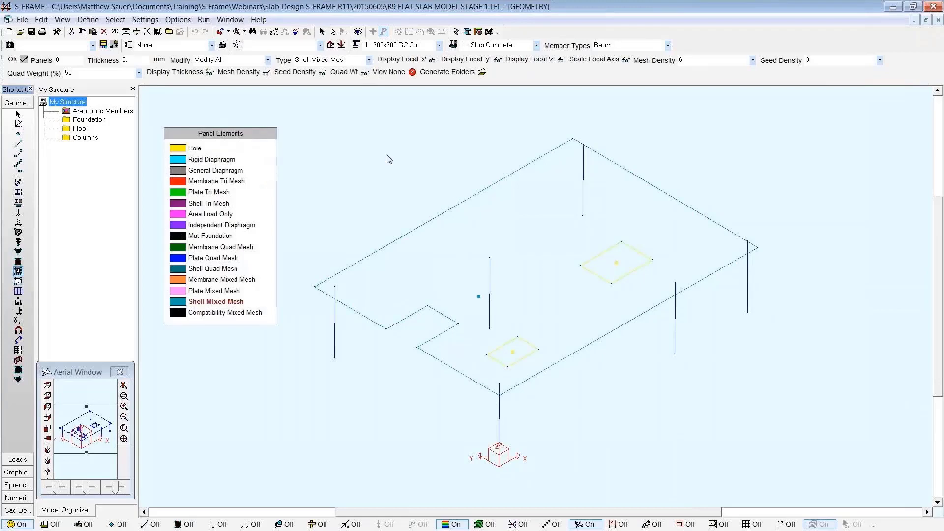
{"action": "left_click", "coordinate": [199, 73]}
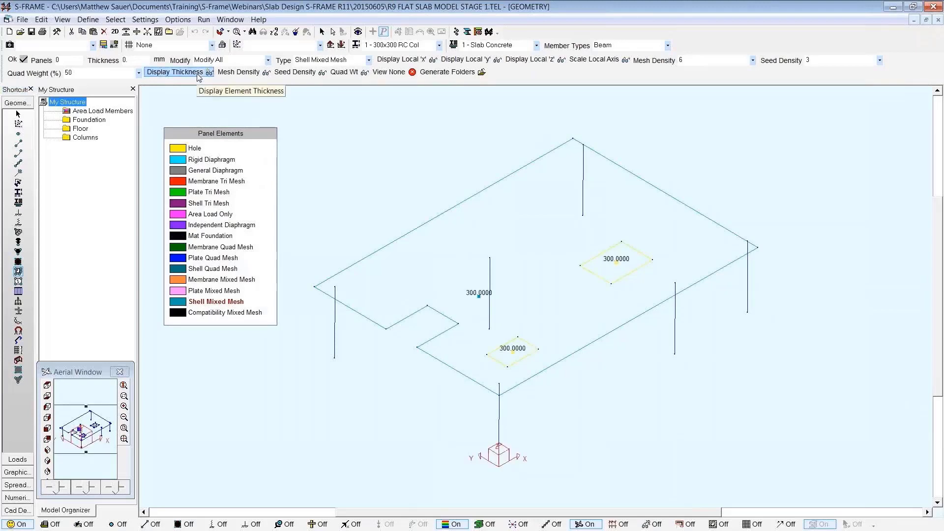
{"action": "left_click", "coordinate": [199, 76]}
{"action": "left_click", "coordinate": [260, 75]}
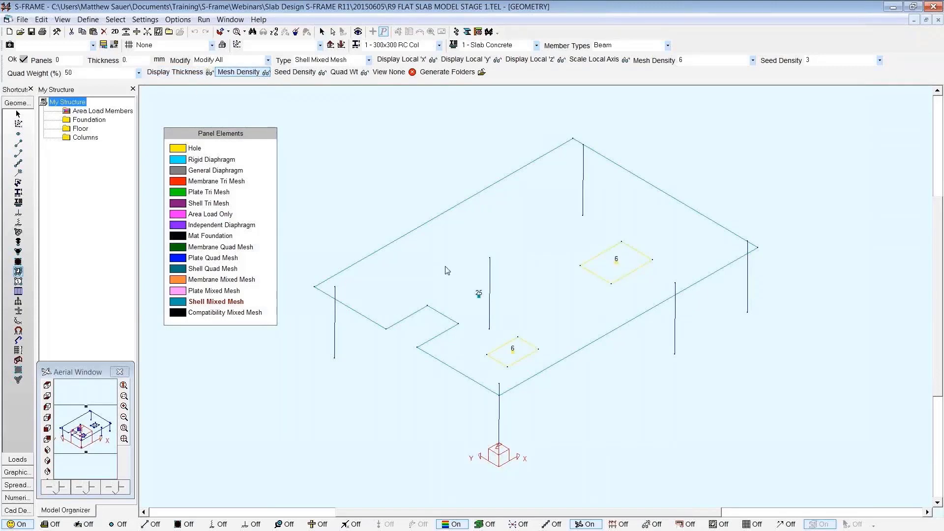
{"action": "left_click", "coordinate": [352, 74]}
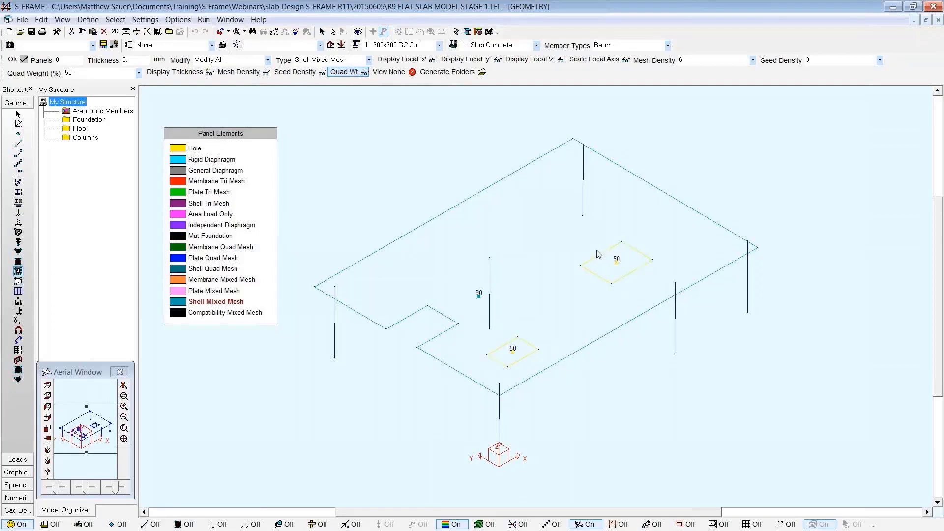
{"action": "left_click", "coordinate": [393, 74]}
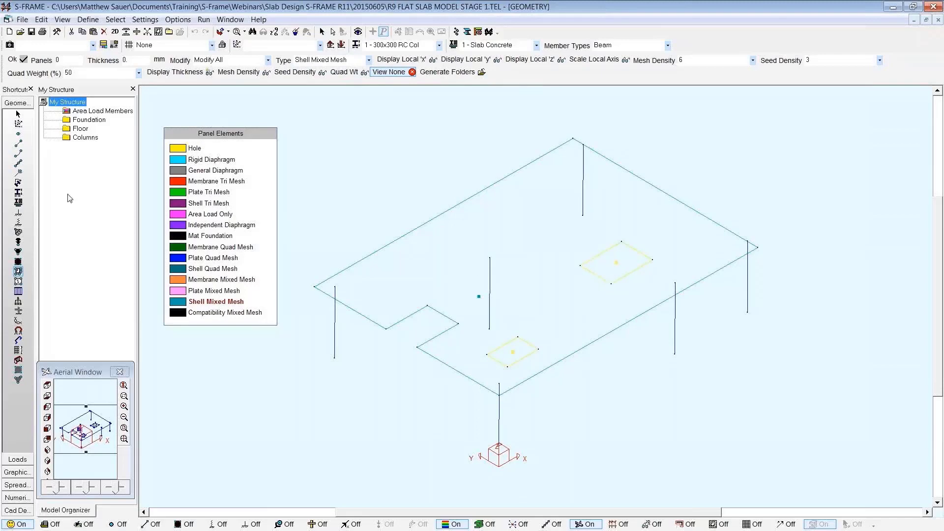
Step: Display the material assignments, generate the panel finite element mesh and accept its quality
{"action": "left_click", "coordinate": [19, 203]}
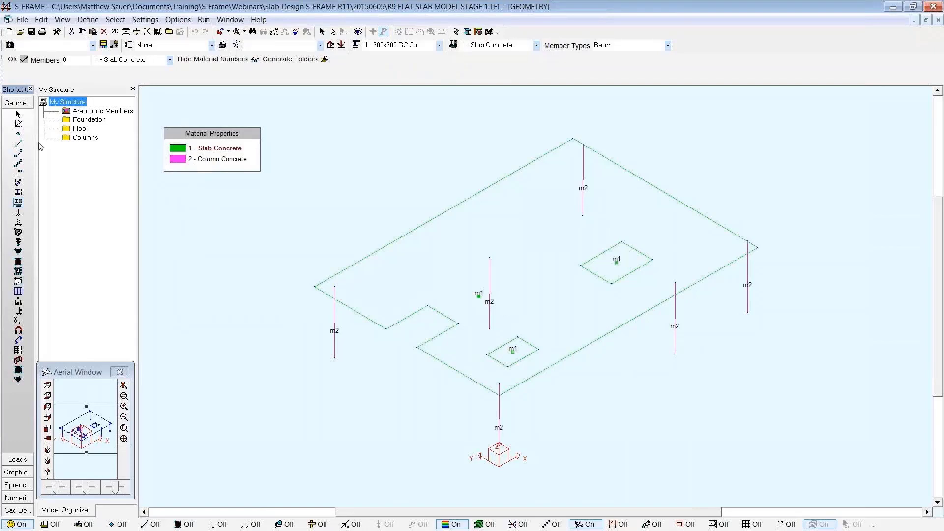
{"action": "left_click", "coordinate": [162, 34]}
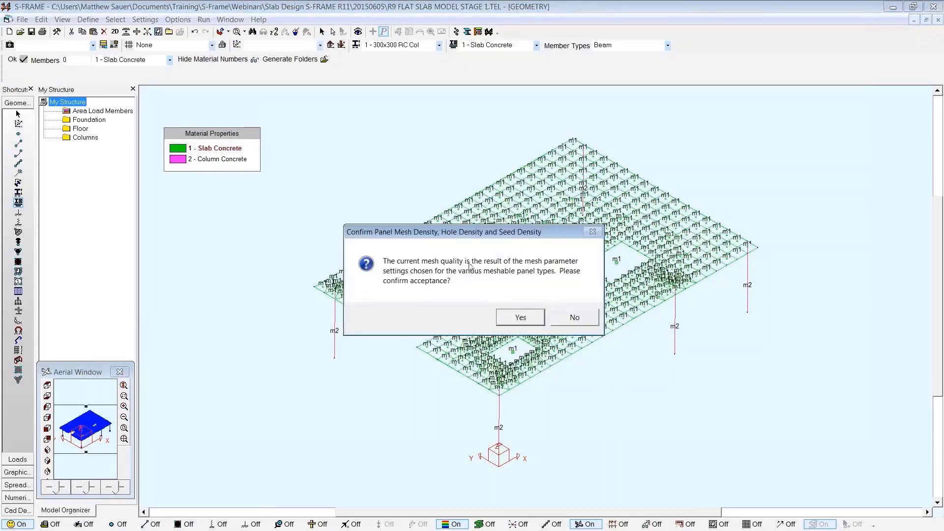
{"action": "left_click_drag", "start_coordinate": [505, 238], "coordinate": [315, 184]}
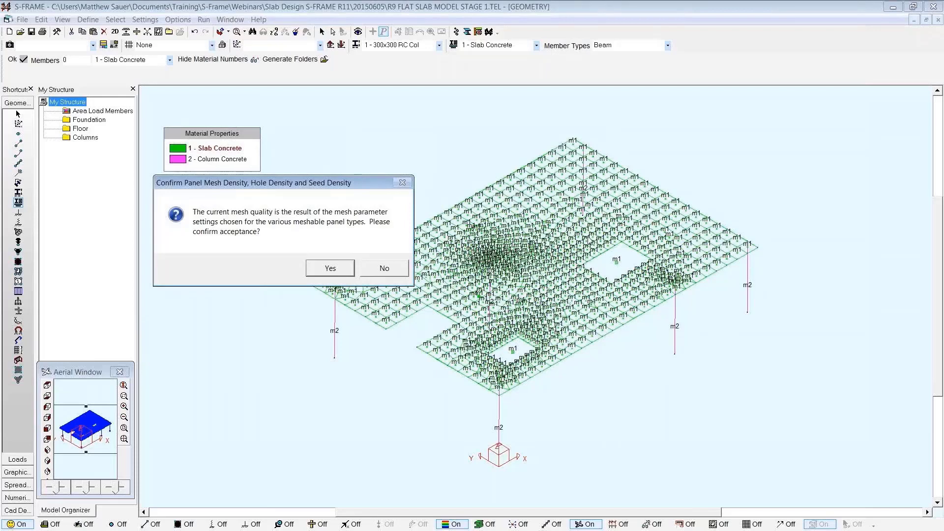
{"action": "left_click", "coordinate": [330, 267]}
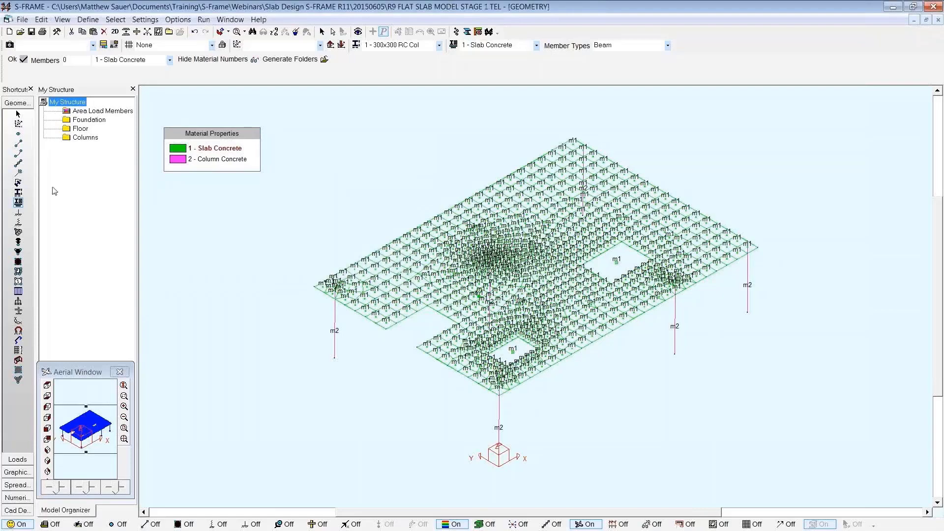
Step: Examine the generated slab mesh up close around the corner columns, the interior column and the openings
{"action": "left_click", "coordinate": [18, 114]}
{"action": "scroll", "coordinate": [500, 393], "scroll_direction": "up", "scroll_amount": 4}
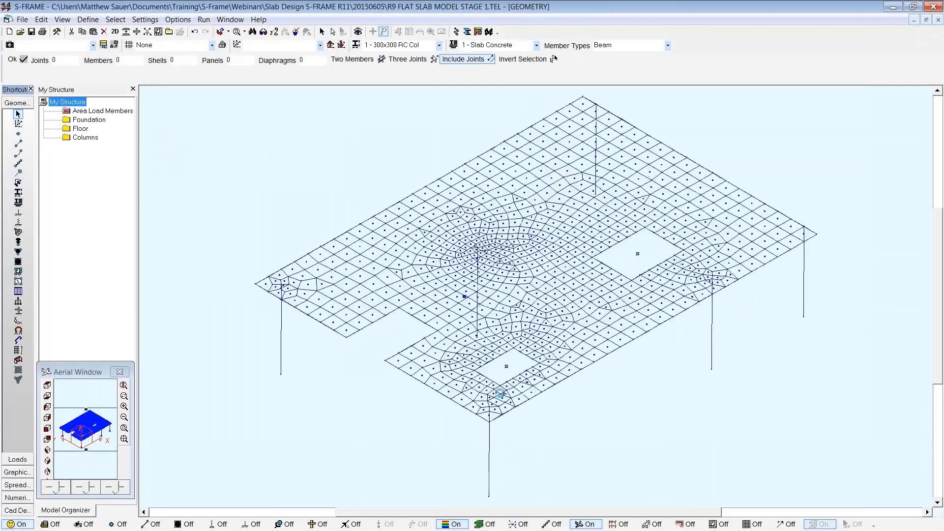
{"action": "middle_click_drag", "start_coordinate": [489, 329], "coordinate": [384, 429]}
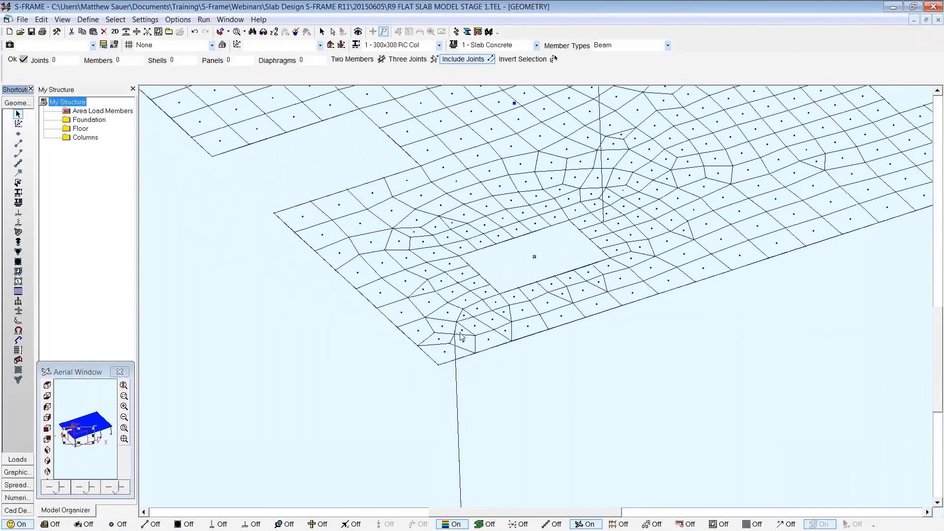
{"action": "scroll", "coordinate": [386, 372], "scroll_direction": "up", "scroll_amount": 3}
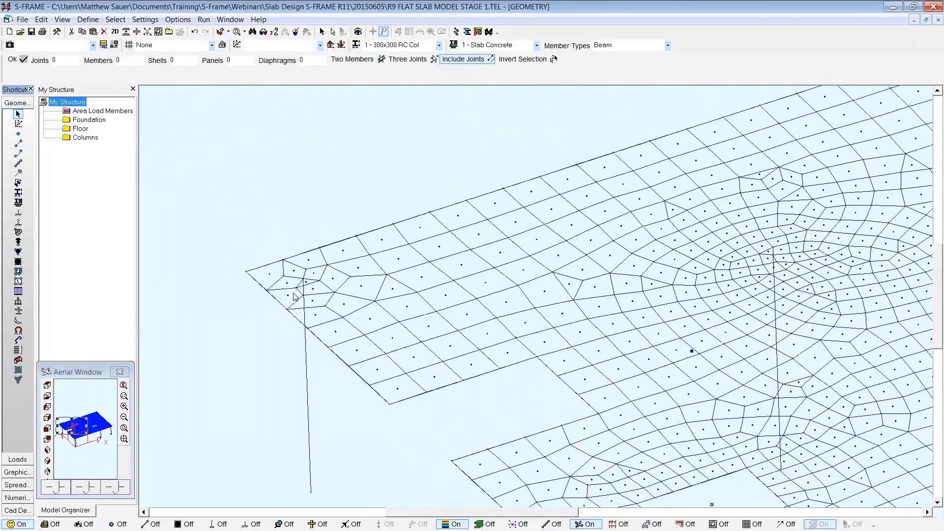
{"action": "middle_click_drag", "start_coordinate": [587, 253], "coordinate": [367, 244]}
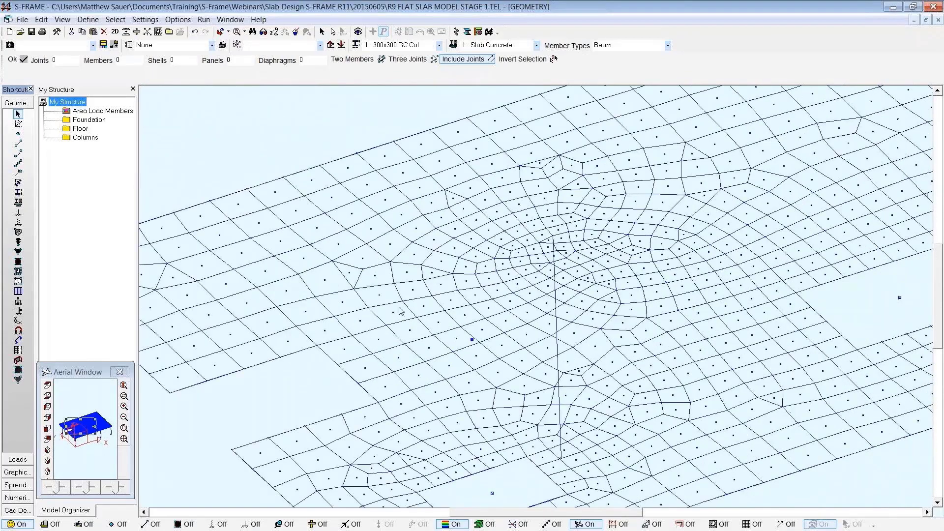
{"action": "scroll", "coordinate": [408, 317], "scroll_direction": "down", "scroll_amount": 1}
{"action": "middle_click_drag", "start_coordinate": [512, 422], "coordinate": [432, 385]}
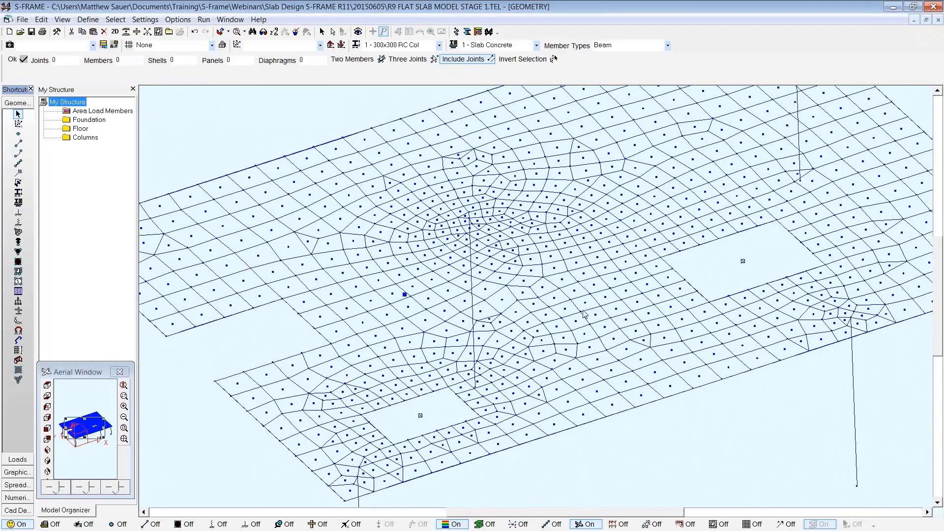
{"action": "scroll", "coordinate": [344, 269], "scroll_direction": "down", "scroll_amount": 1}
{"action": "scroll", "coordinate": [513, 241], "scroll_direction": "down", "scroll_amount": 1}
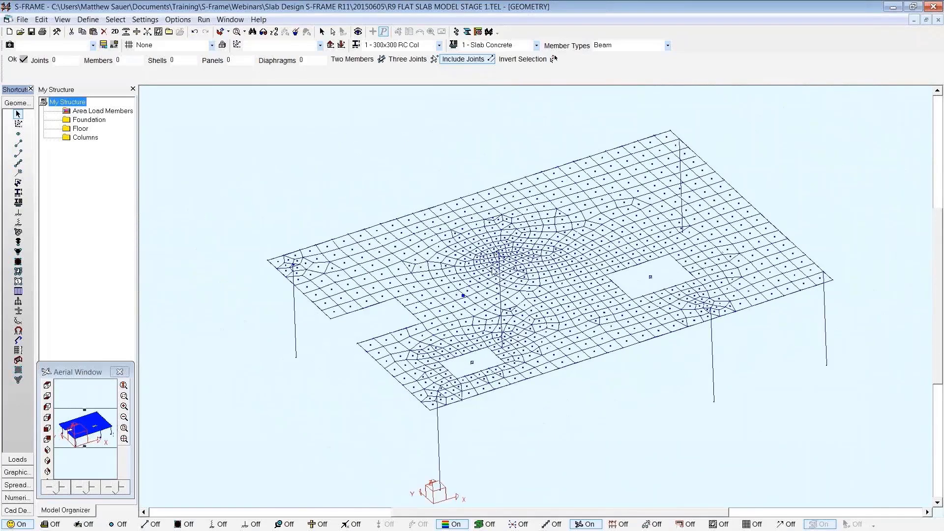
Step: Apply a pressure of -8.7 kN/m2 in the Global Z direction to all slab shells in load case 1 - Dead
{"action": "left_click", "coordinate": [26, 459]}
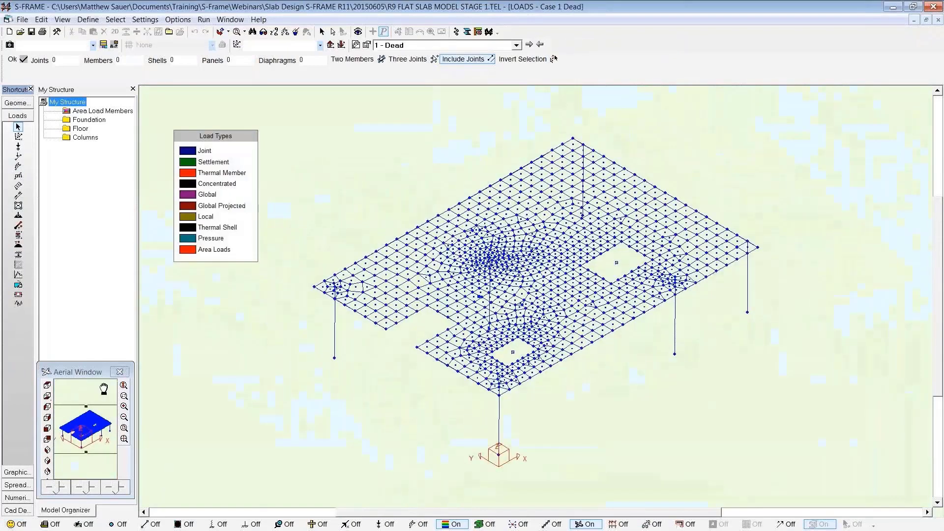
{"action": "left_click", "coordinate": [394, 47]}
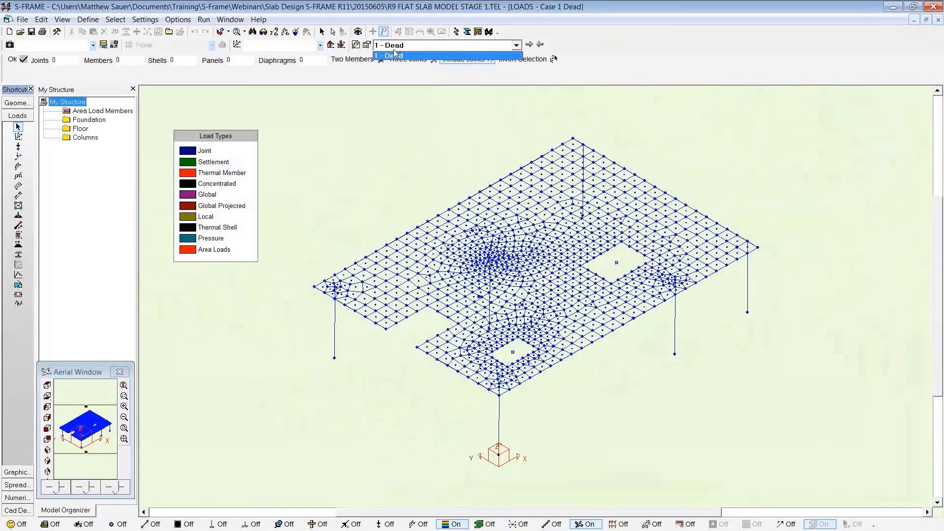
{"action": "left_click", "coordinate": [395, 55]}
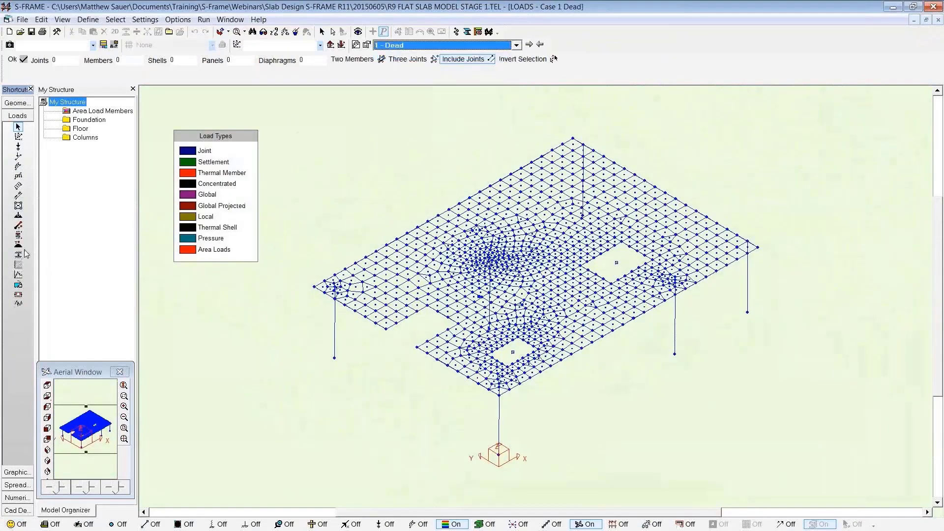
{"action": "left_click", "coordinate": [19, 219]}
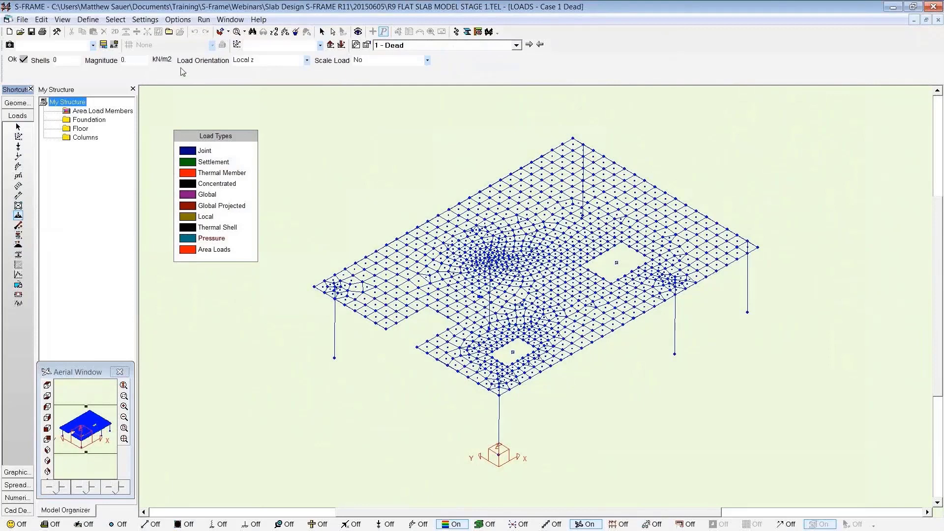
{"action": "left_click", "coordinate": [276, 60]}
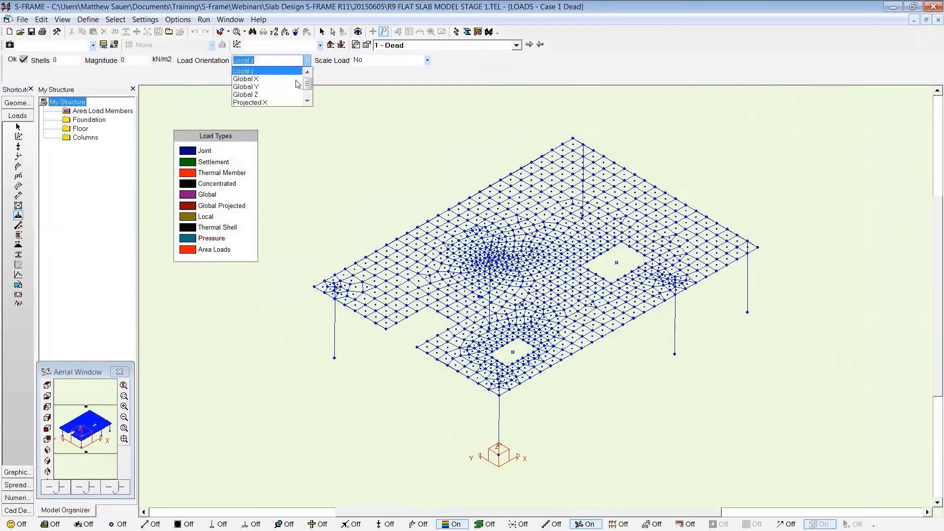
{"action": "left_click", "coordinate": [261, 100]}
{"action": "left_click", "coordinate": [142, 61]}
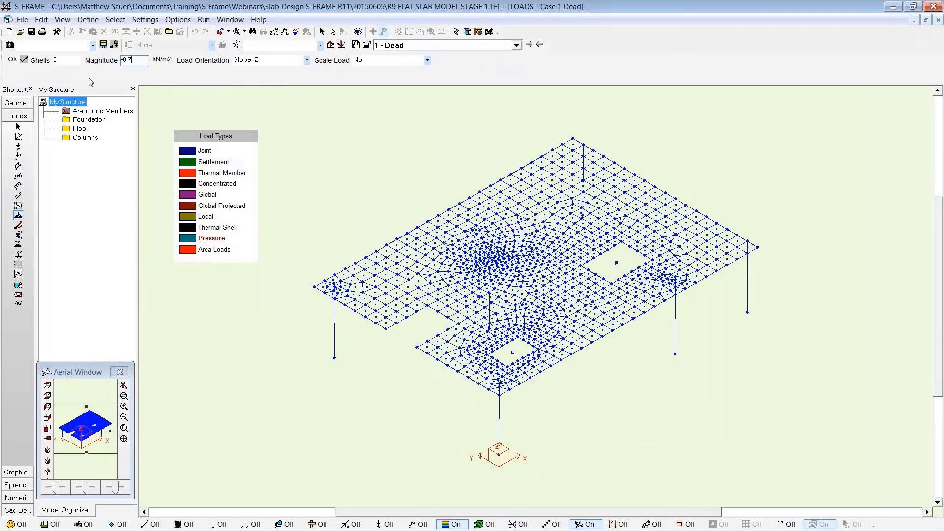
{"action": "left_click", "coordinate": [14, 59]}
{"action": "left_click_drag", "start_coordinate": [277, 96], "coordinate": [800, 419]}
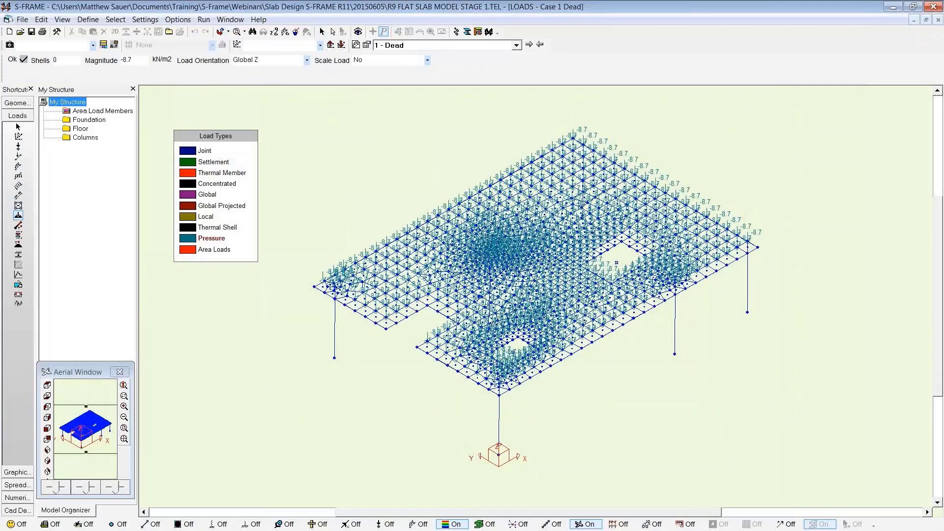
Step: Run the analysis of the loaded slab model
{"action": "scroll", "coordinate": [523, 398], "scroll_direction": "up", "scroll_amount": 4}
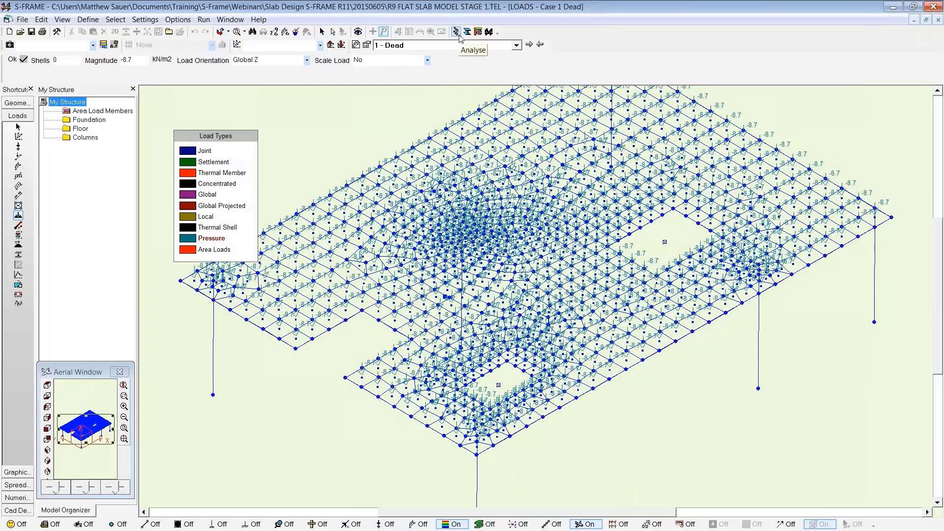
{"action": "left_click", "coordinate": [456, 32]}
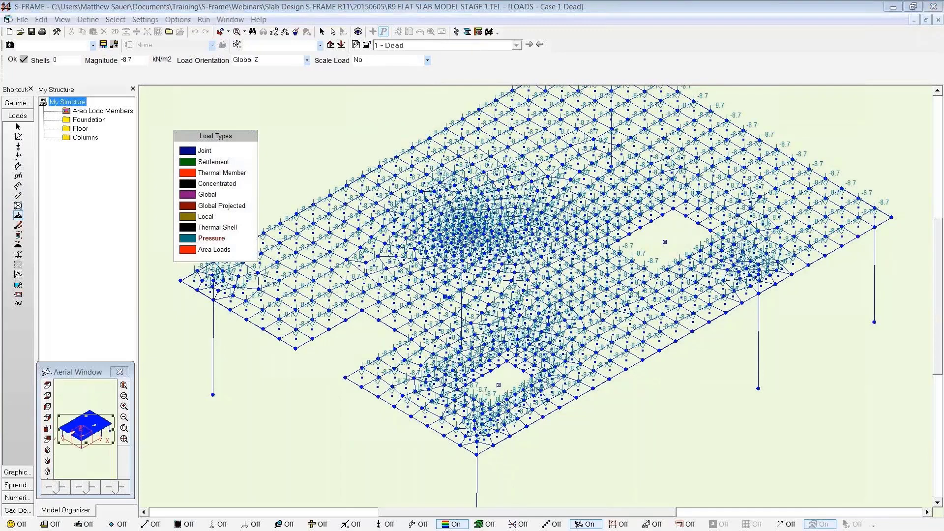
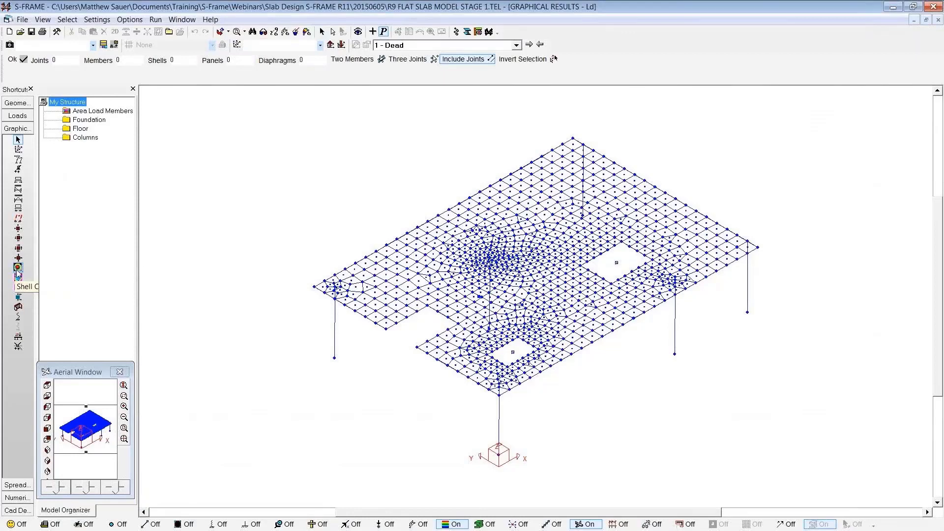
Step: Display the shell contours of Z-Deflection for the Dead load case
{"action": "left_click", "coordinate": [18, 269]}
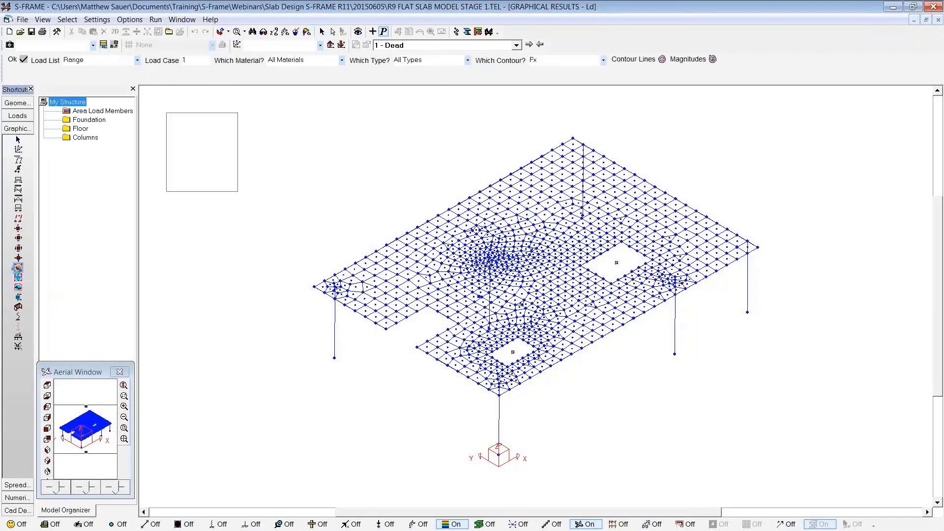
{"action": "left_click", "coordinate": [603, 60]}
{"action": "scroll", "coordinate": [608, 85], "scroll_direction": "down", "scroll_amount": 2}
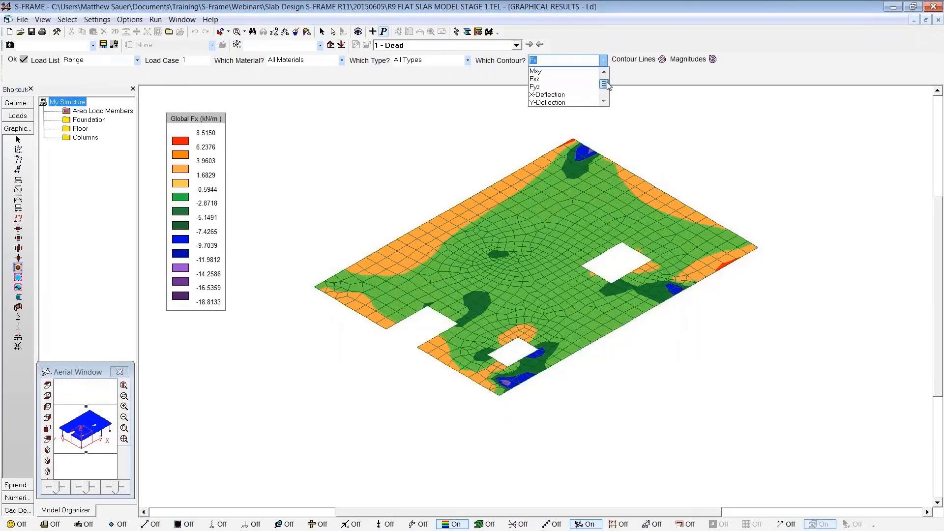
{"action": "scroll", "coordinate": [607, 84], "scroll_direction": "down", "scroll_amount": 2}
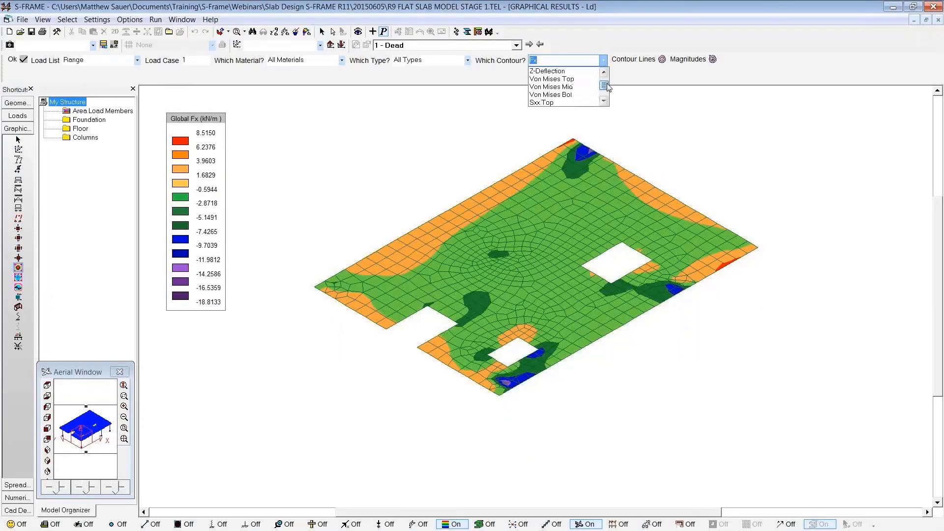
{"action": "left_click", "coordinate": [583, 70]}
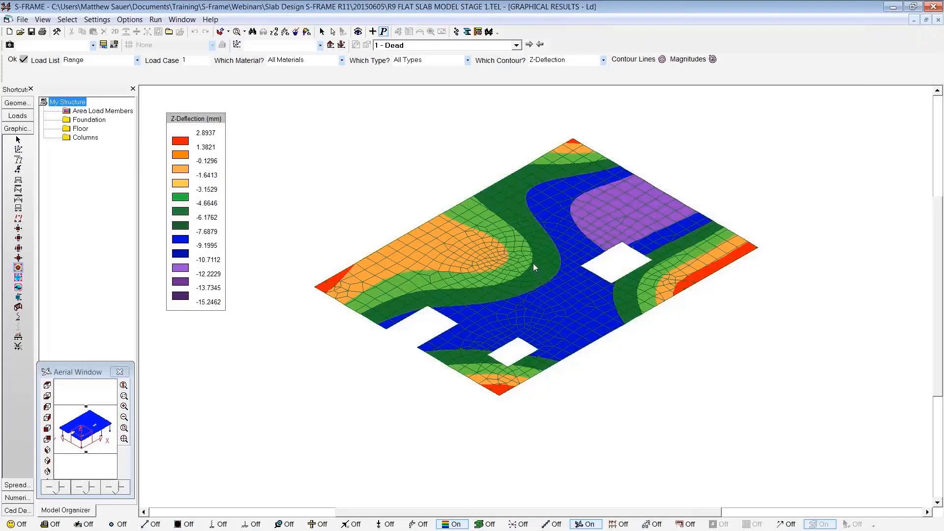
Step: Change the displayed slab contour to the Mx bending moment
{"action": "left_click", "coordinate": [602, 60]}
{"action": "scroll", "coordinate": [608, 72], "scroll_direction": "up", "scroll_amount": 2}
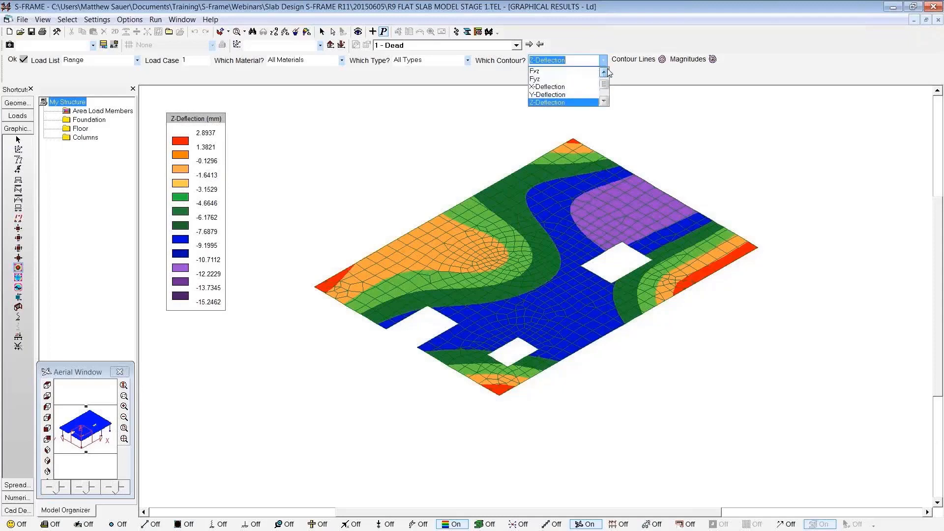
{"action": "scroll", "coordinate": [609, 71], "scroll_direction": "up", "scroll_amount": 2}
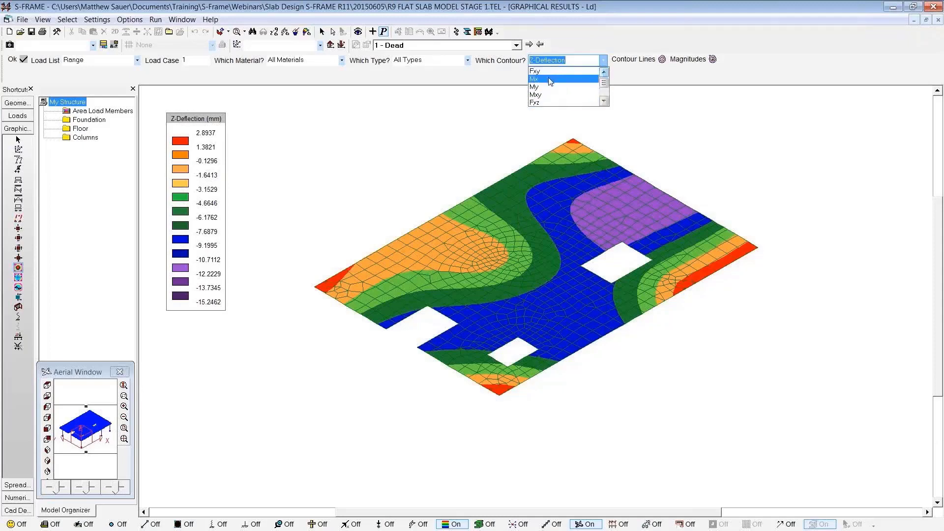
{"action": "left_click", "coordinate": [549, 79]}
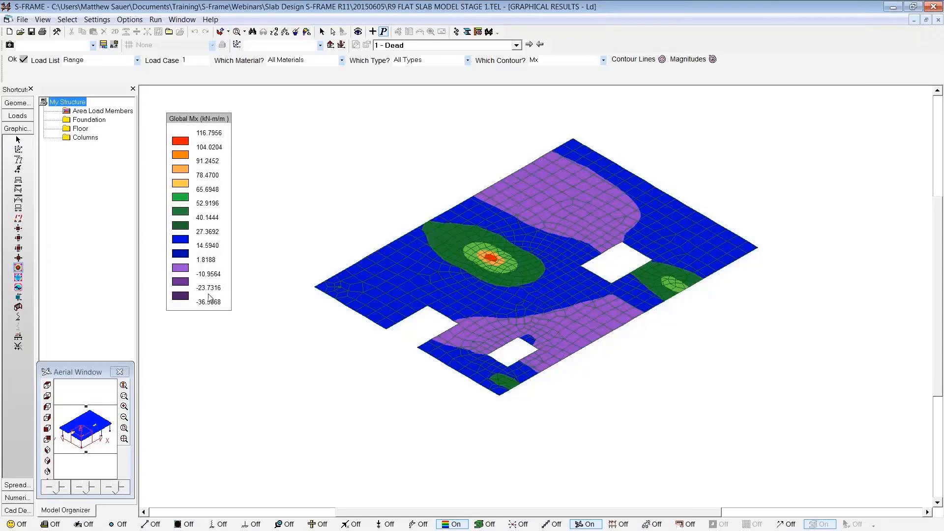
Step: Open the model file R9 FLAT SLAB FINE MESH.TEL
{"action": "left_click", "coordinate": [22, 31]}
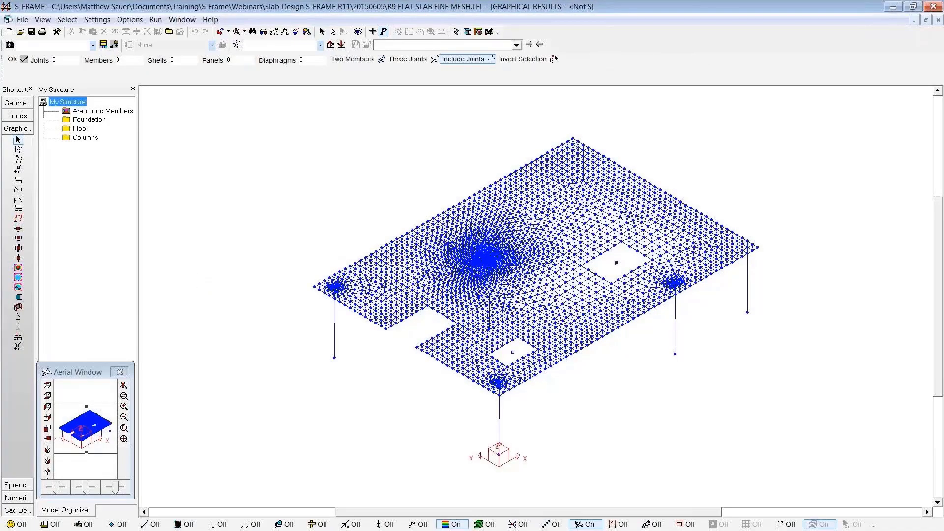
Step: Check the fine-mesh slab's geometry and display its pressure loads for the Dead load case
{"action": "left_click", "coordinate": [18, 103]}
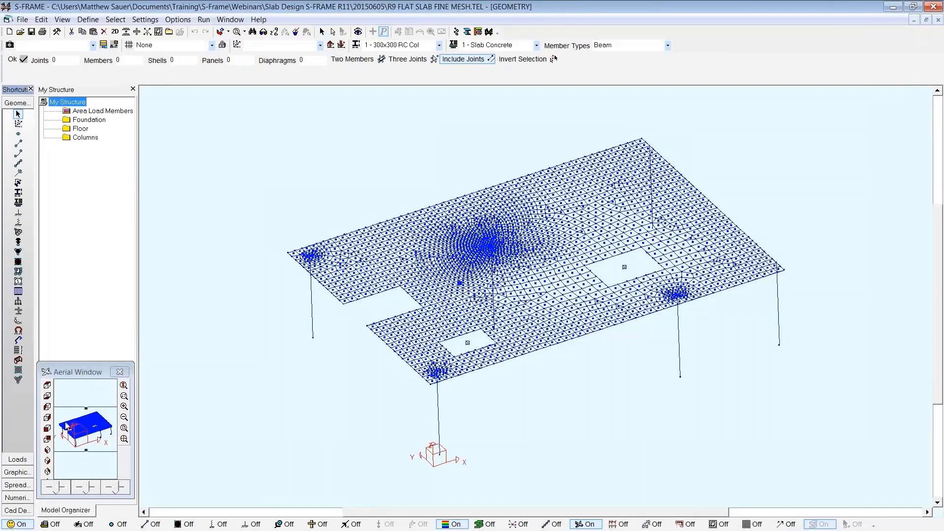
{"action": "left_click", "coordinate": [18, 458]}
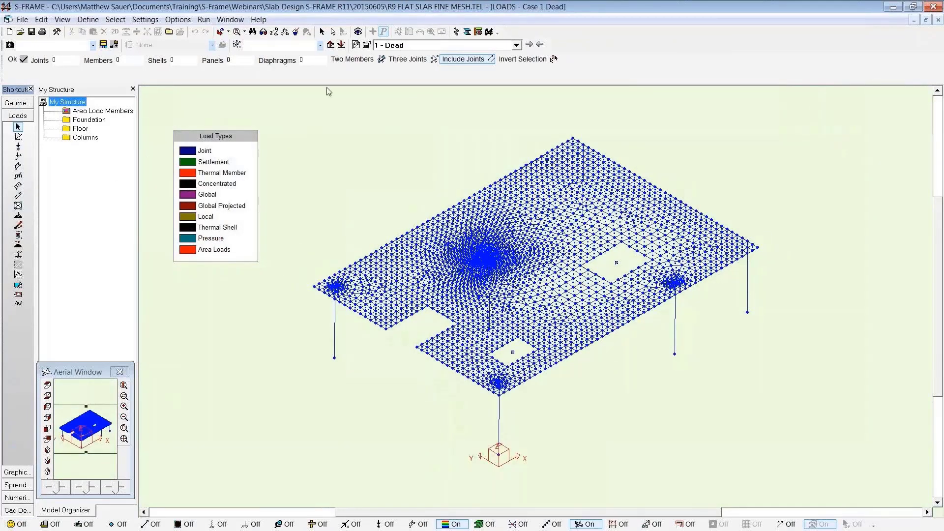
{"action": "left_click", "coordinate": [18, 215]}
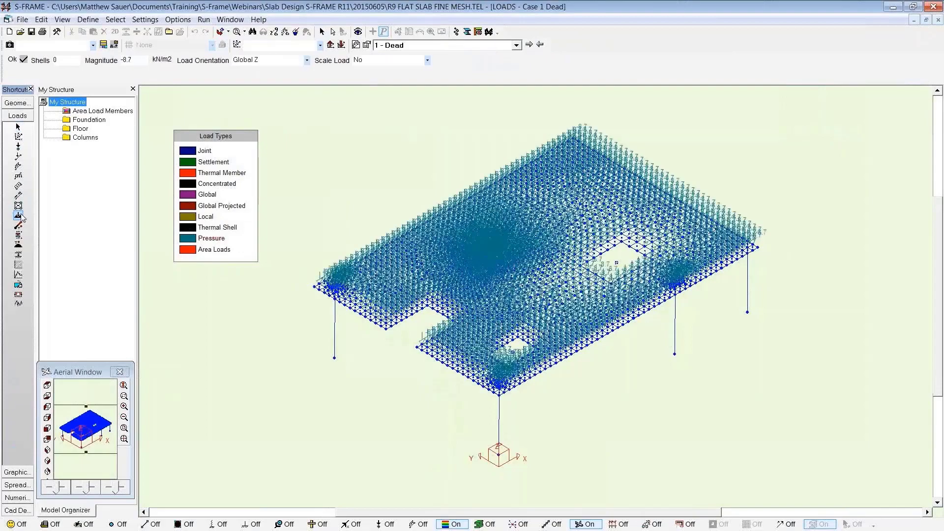
{"action": "scroll", "coordinate": [541, 305], "scroll_direction": "up", "scroll_amount": 3}
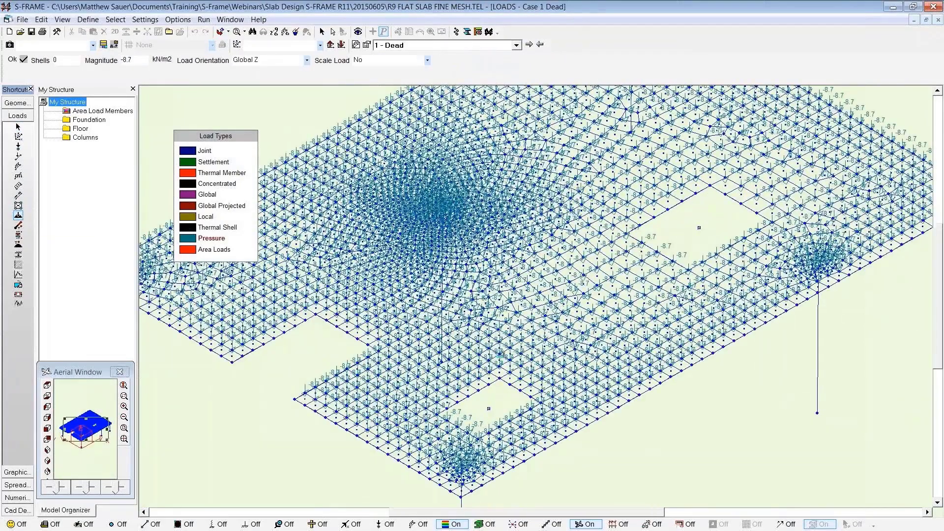
{"action": "scroll", "coordinate": [541, 305], "scroll_direction": "down", "scroll_amount": 4}
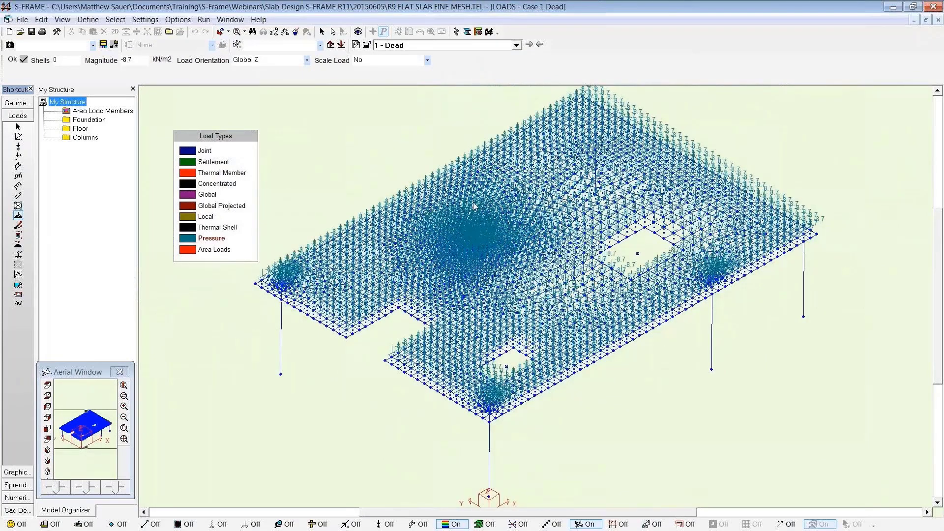
Step: Run a linear static analysis for both cases and combinations, and display the Z-Deflection shell contours for the Dead case
{"action": "left_click", "coordinate": [456, 32]}
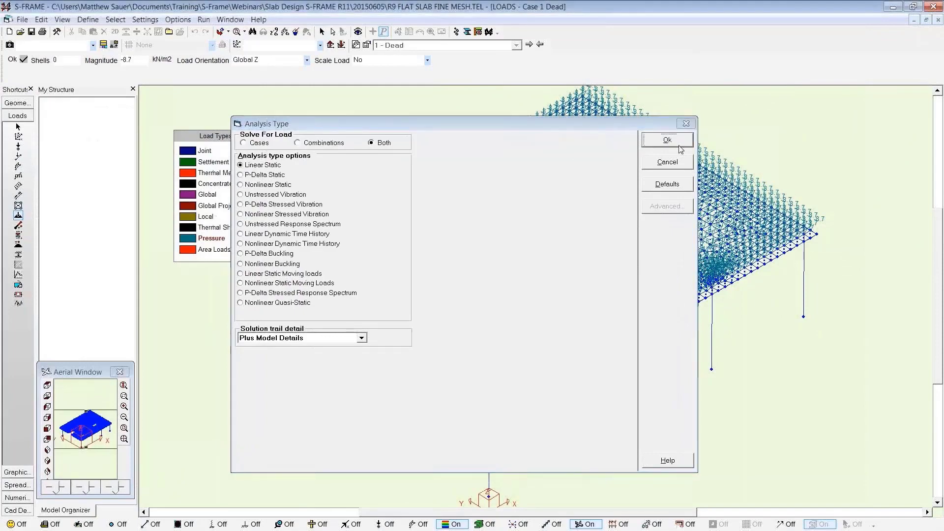
{"action": "left_click", "coordinate": [667, 140]}
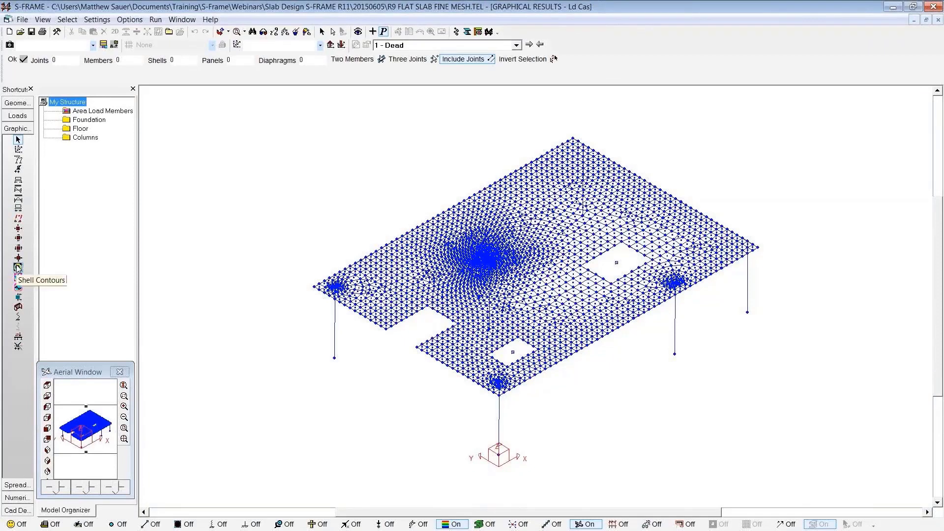
{"action": "left_click", "coordinate": [18, 269]}
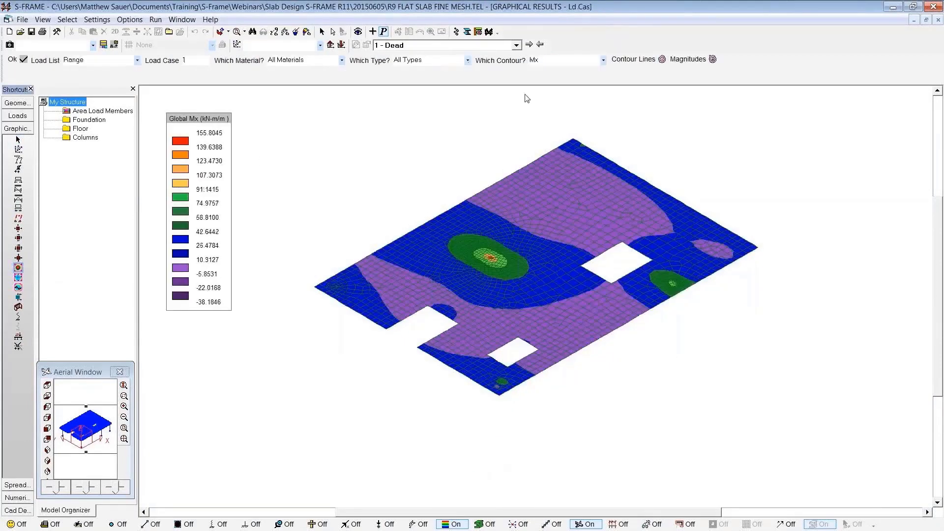
{"action": "left_click", "coordinate": [603, 60]}
{"action": "scroll", "coordinate": [598, 76], "scroll_direction": "up", "scroll_amount": 3}
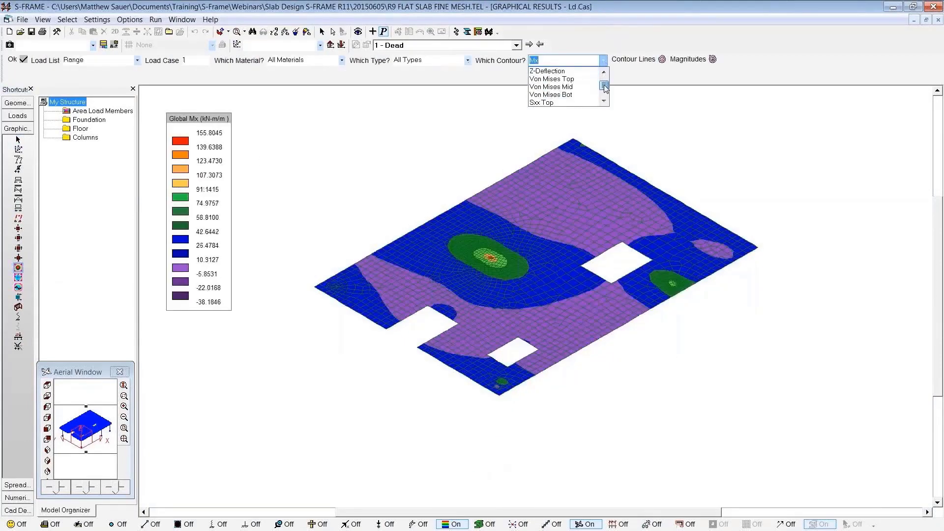
{"action": "left_click", "coordinate": [568, 71]}
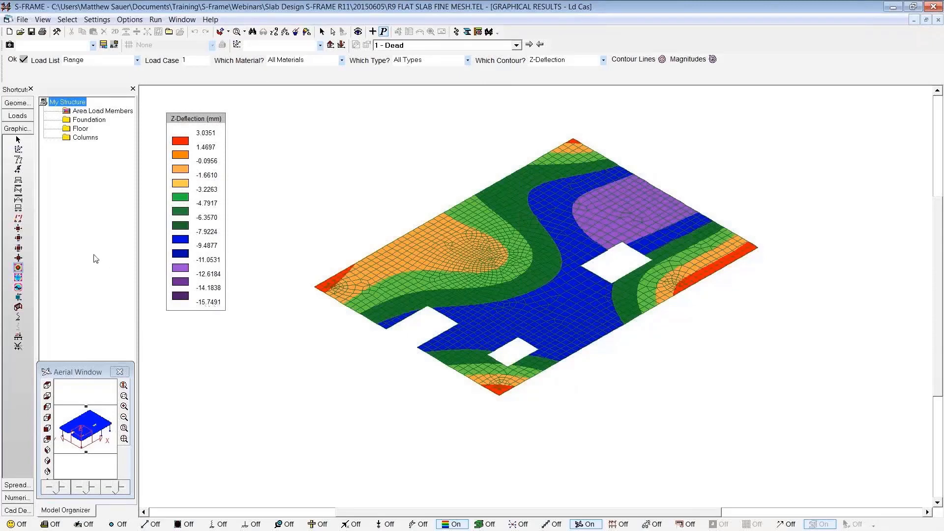
Step: Switch the fine-mesh slab's shell contour to the Mx bending moment
{"action": "left_click", "coordinate": [603, 60]}
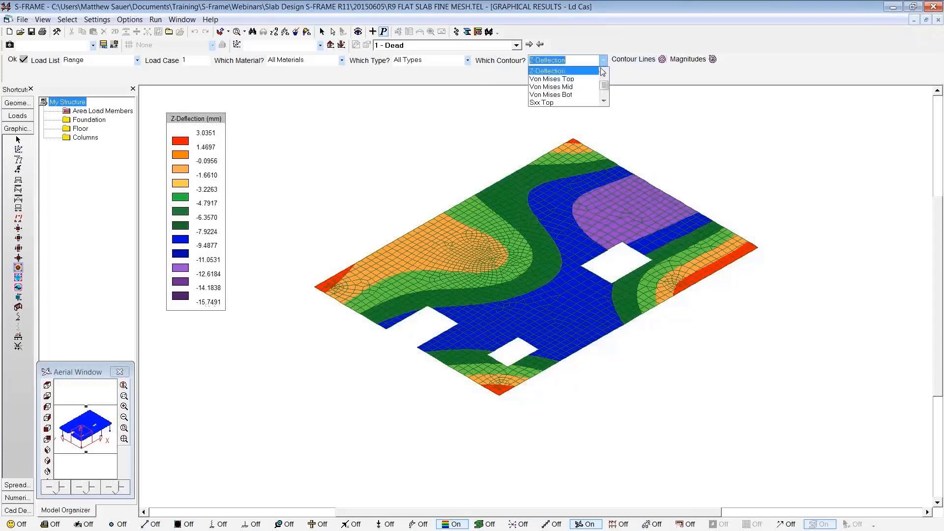
{"action": "left_click", "coordinate": [604, 72]}
{"action": "left_click", "coordinate": [604, 72]}
{"action": "left_click", "coordinate": [604, 72]}
{"action": "left_click", "coordinate": [604, 72]}
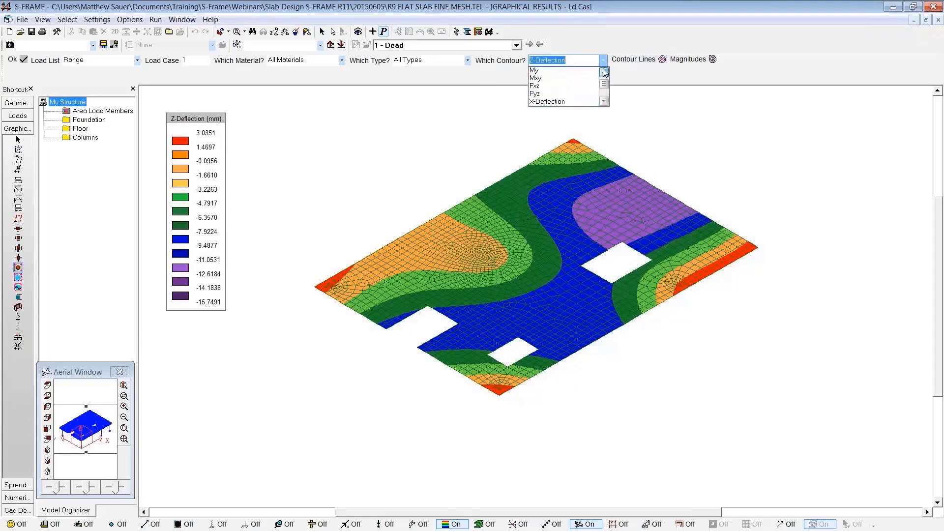
{"action": "left_click", "coordinate": [604, 73]}
{"action": "left_click", "coordinate": [603, 72]}
{"action": "left_click", "coordinate": [591, 72]}
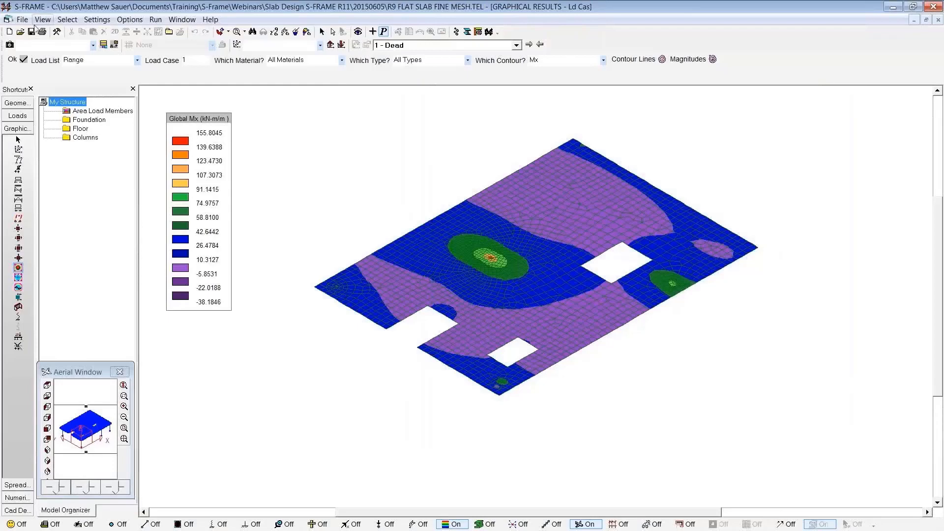
Step: Open the model file R9 FLAT SLAB MODEL STAGE 1.TEL and show its geometry
{"action": "left_click", "coordinate": [20, 32]}
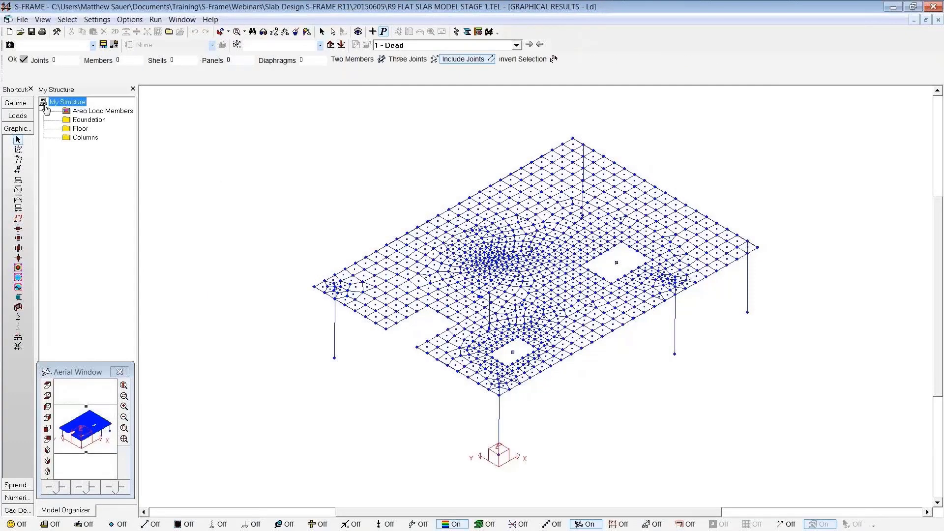
{"action": "left_click", "coordinate": [17, 102]}
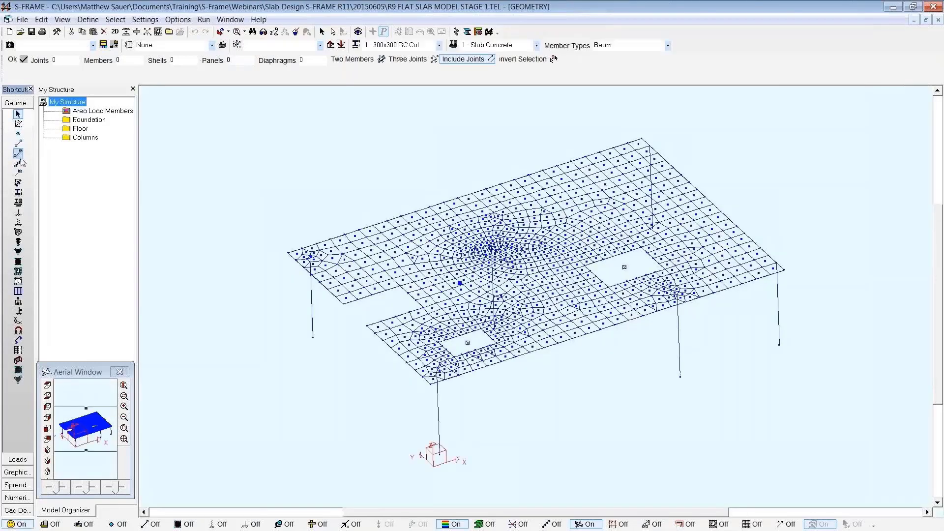
Step: Delete all rectangular and triangular shell elements and the leftover mesh joints from the slab
{"action": "left_click", "coordinate": [22, 262]}
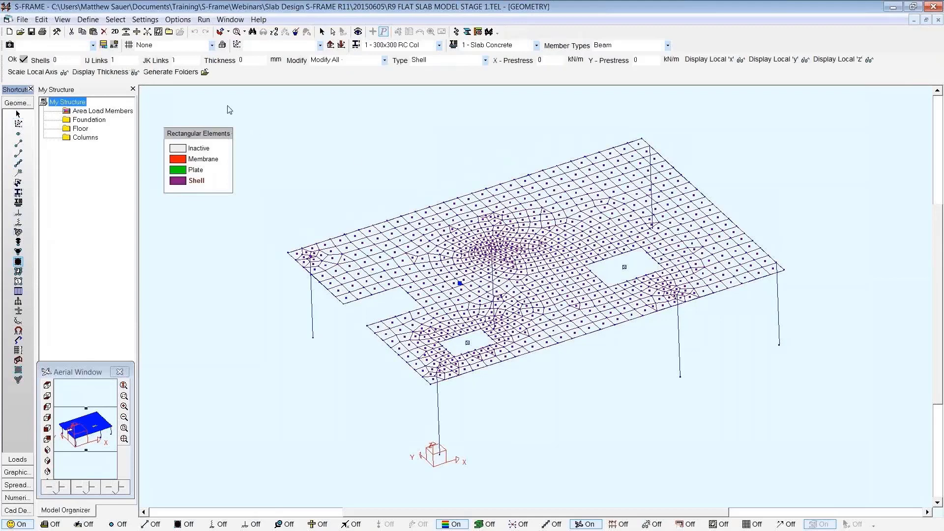
{"action": "left_click_drag", "start_coordinate": [227, 105], "coordinate": [837, 426]}
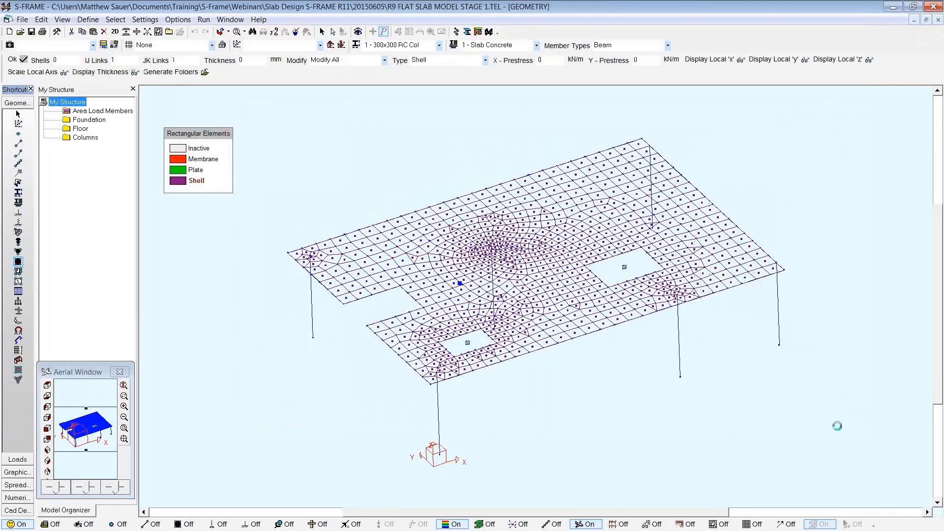
{"action": "left_click", "coordinate": [17, 251]}
{"action": "left_click_drag", "start_coordinate": [252, 123], "coordinate": [824, 448]}
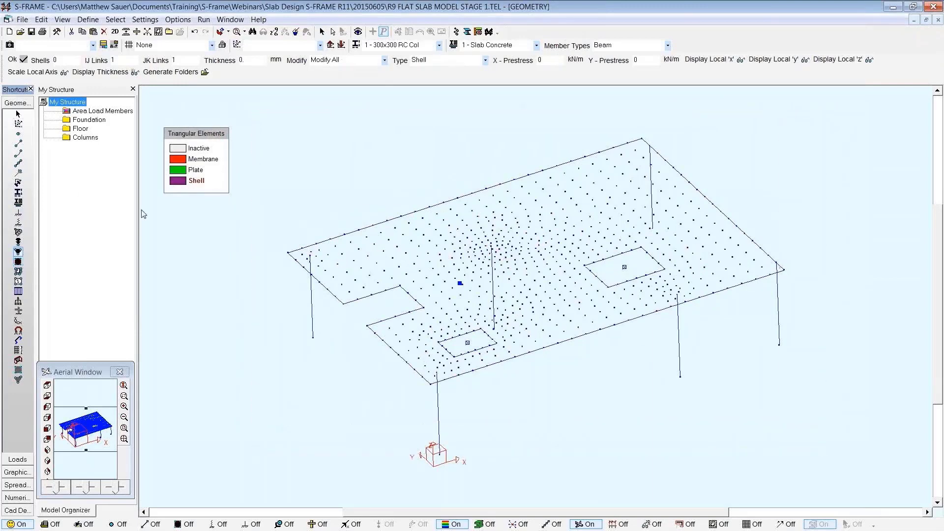
{"action": "left_click", "coordinate": [18, 135]}
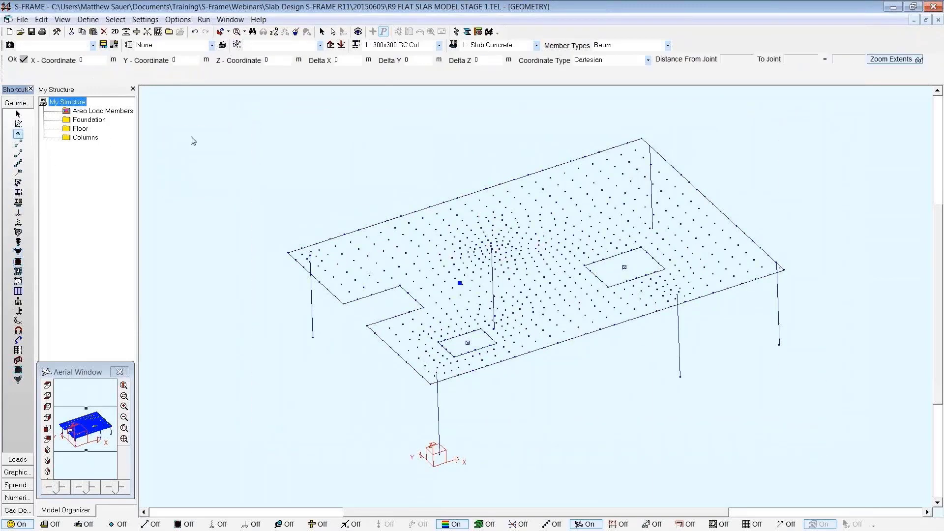
{"action": "left_click_drag", "start_coordinate": [230, 107], "coordinate": [857, 438]}
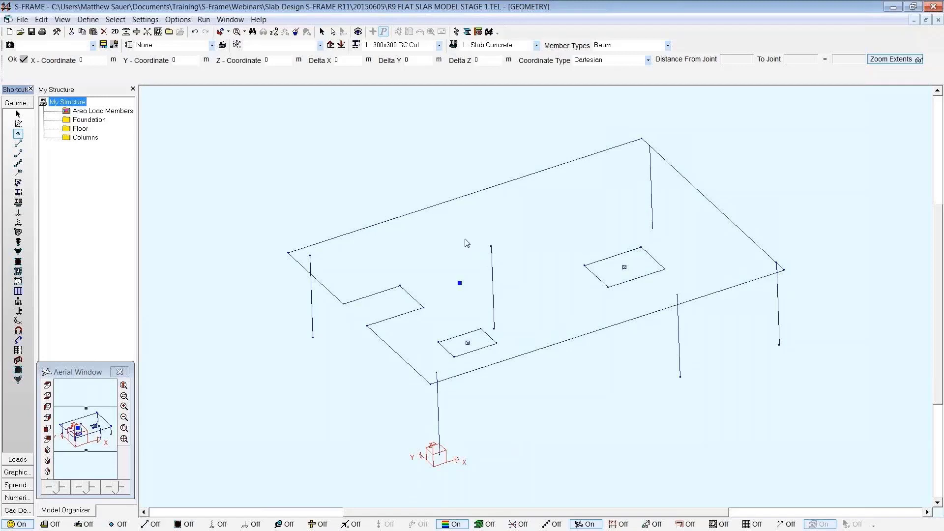
Step: Place the coordinate system origin on the central column's top joint and display the Equal Spacing 1m Grids
{"action": "left_click", "coordinate": [19, 123]}
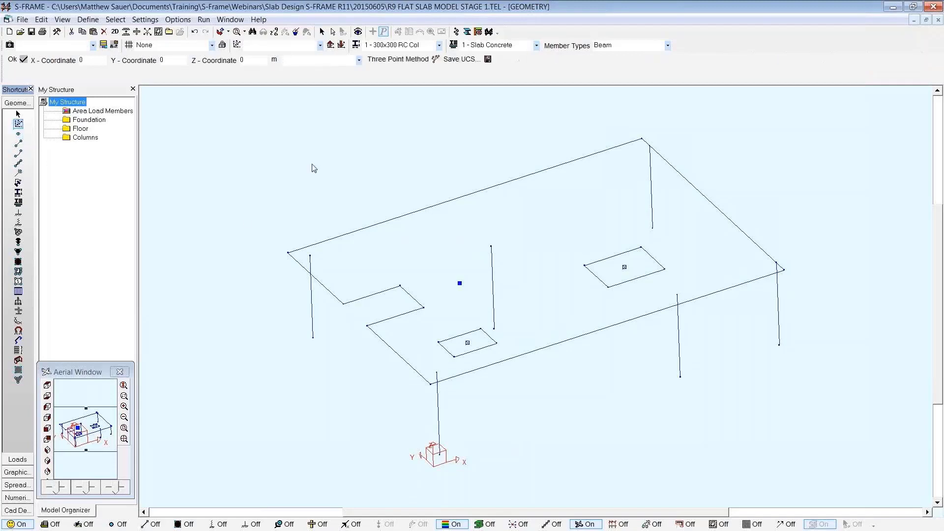
{"action": "left_click", "coordinate": [492, 248]}
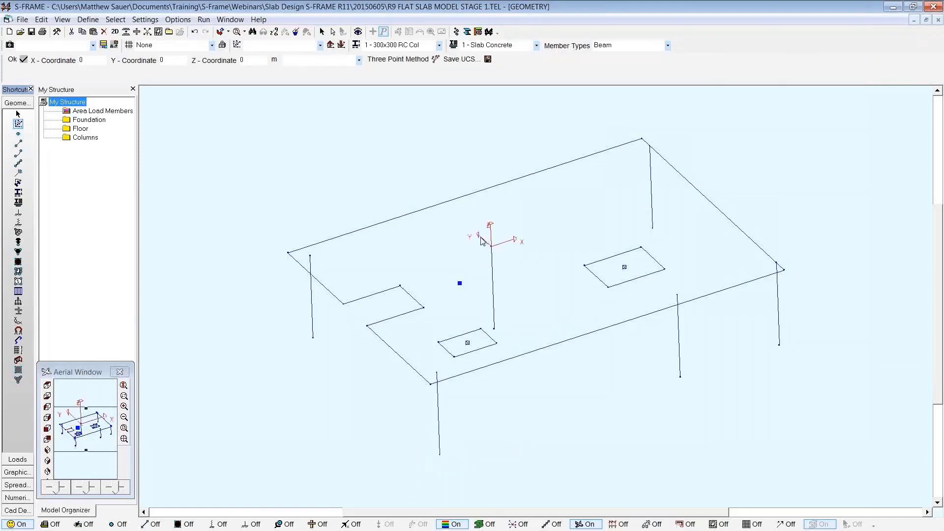
{"action": "left_click", "coordinate": [211, 45]}
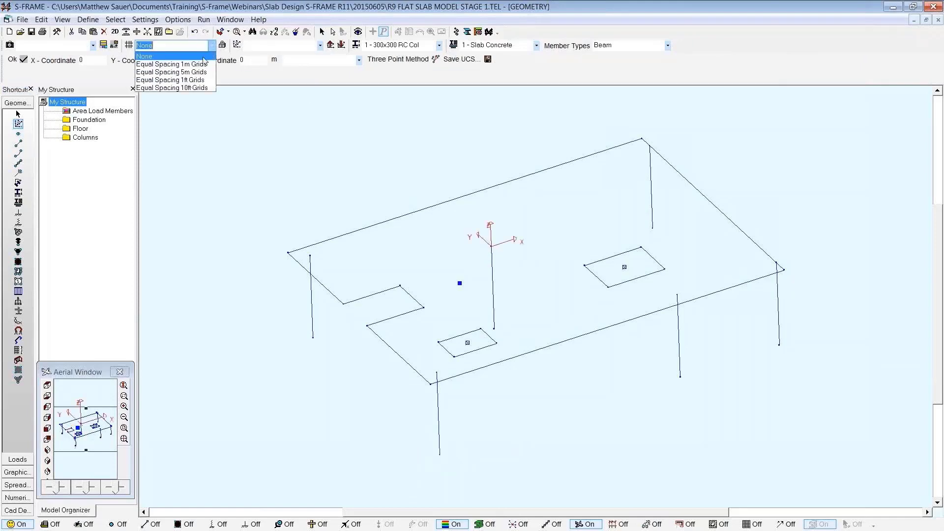
{"action": "left_click", "coordinate": [197, 57]}
{"action": "scroll", "coordinate": [576, 224], "scroll_direction": "up", "scroll_amount": 5}
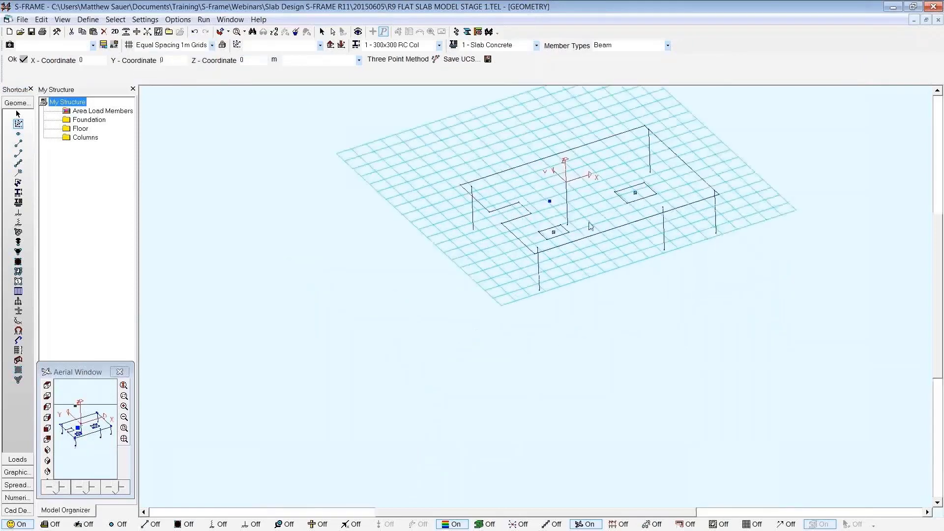
{"action": "scroll", "coordinate": [420, 298], "scroll_direction": "up", "scroll_amount": 2}
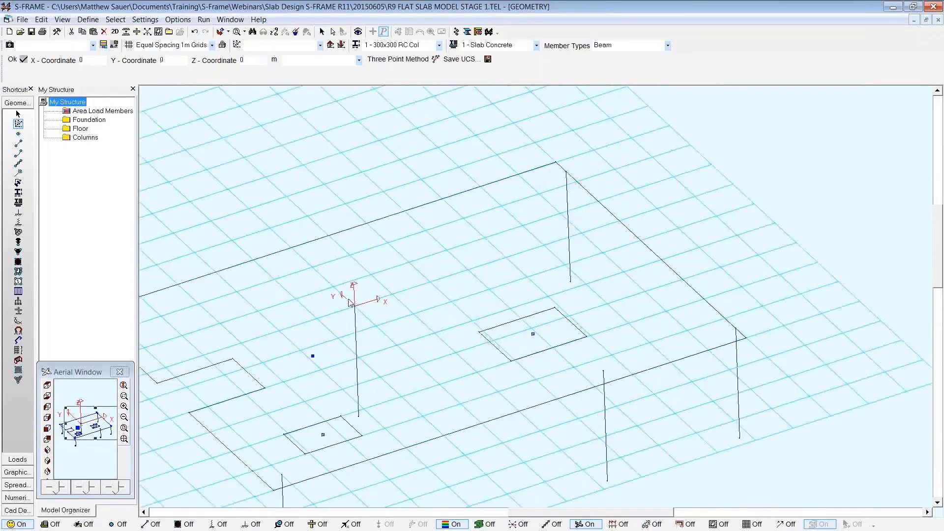
{"action": "middle_click_drag", "start_coordinate": [344, 296], "coordinate": [426, 316]}
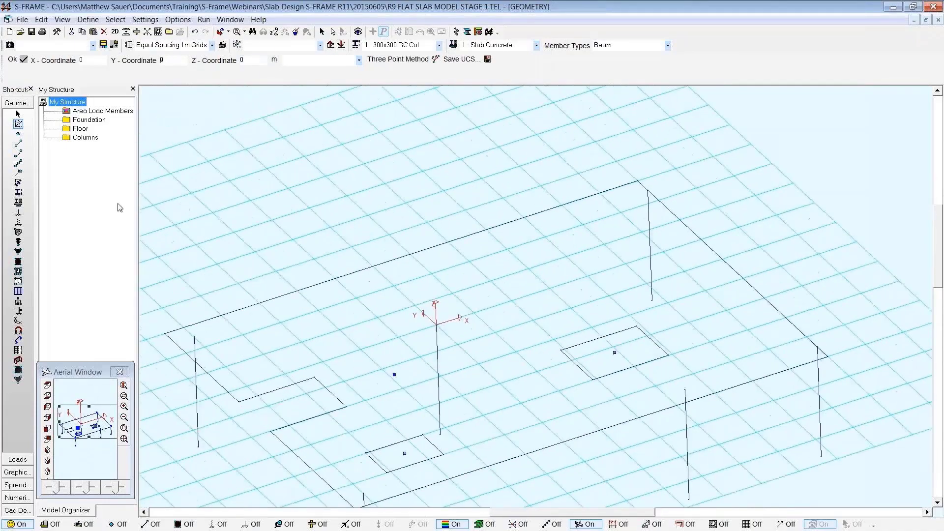
Step: Draw a Strip Integration Line member along the X axis, about two grid squares each way from the central column's top joint
{"action": "left_click", "coordinate": [21, 155]}
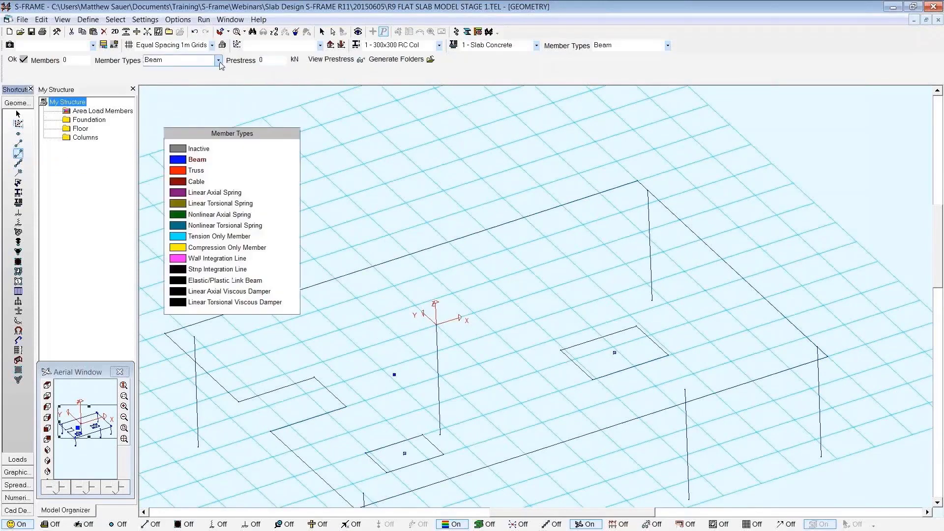
{"action": "left_click", "coordinate": [218, 60]}
{"action": "left_click_drag", "start_coordinate": [219, 77], "coordinate": [220, 98]}
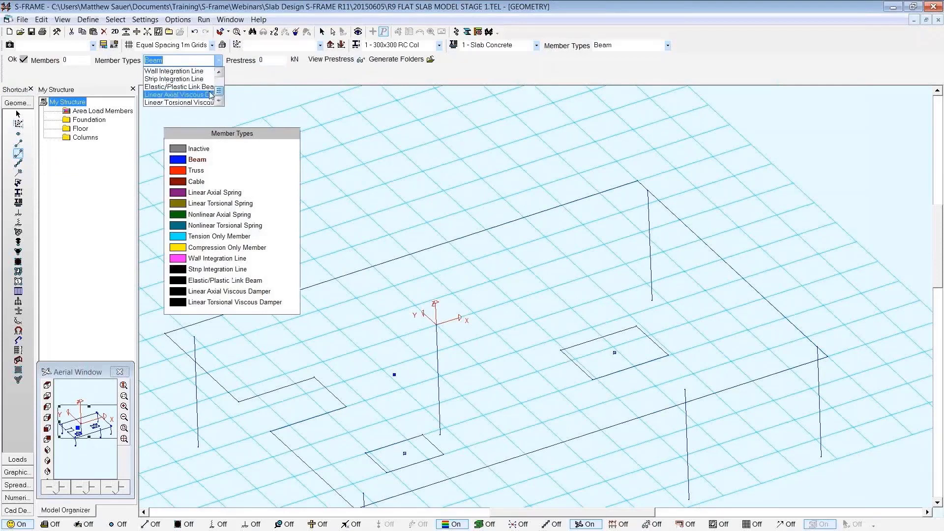
{"action": "left_click", "coordinate": [205, 82]}
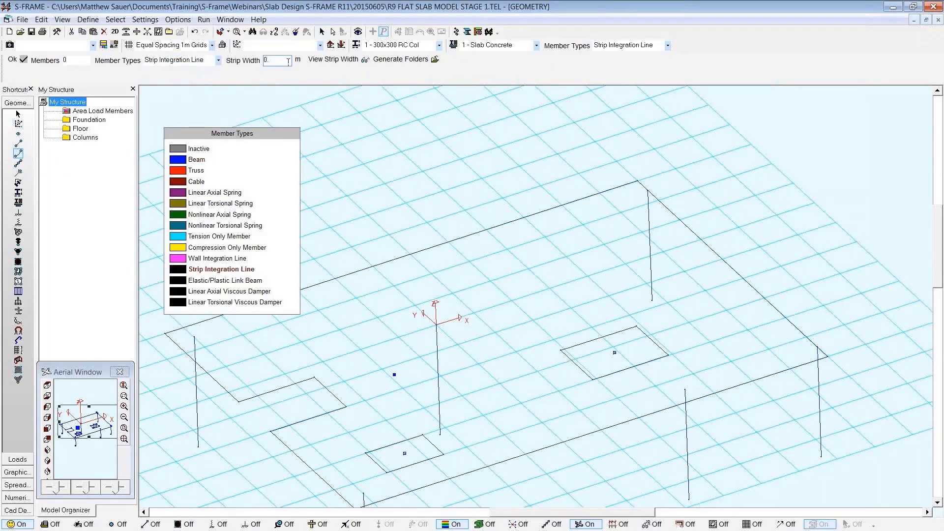
{"action": "left_click", "coordinate": [18, 143]}
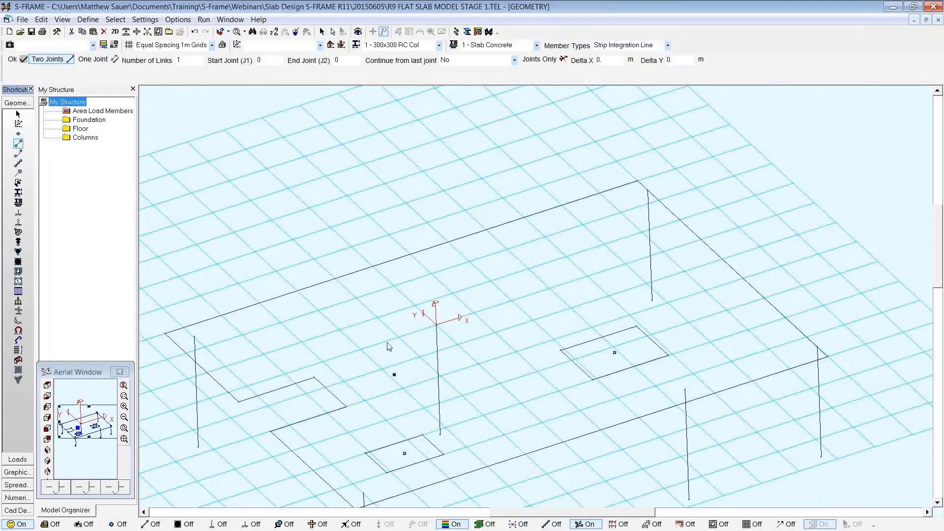
{"action": "left_click", "coordinate": [361, 349]}
{"action": "left_click", "coordinate": [512, 299]}
{"action": "scroll", "coordinate": [455, 297], "scroll_direction": "down", "scroll_amount": 1}
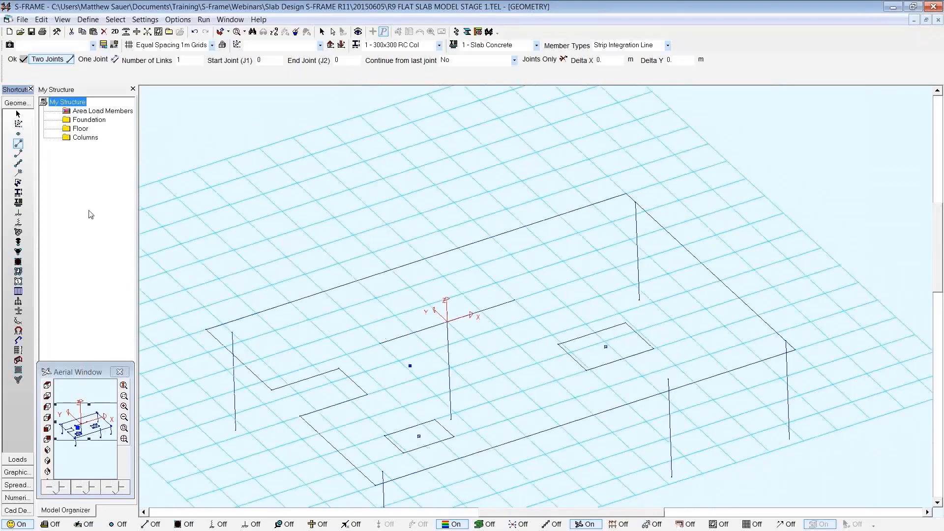
Step: Start a new rectangular concrete beam section in S-CONCRETE and turn off its stirrups and face steel
{"action": "left_click", "coordinate": [19, 195]}
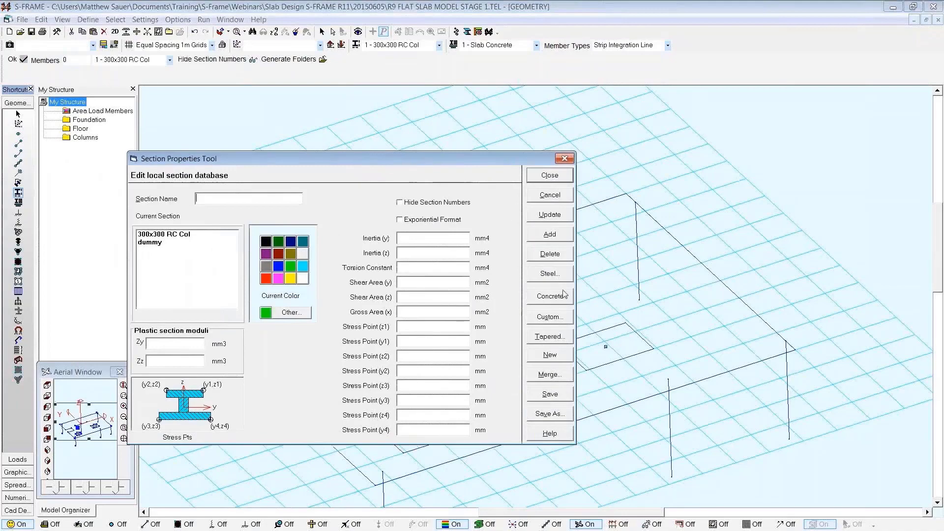
{"action": "left_click", "coordinate": [561, 298]}
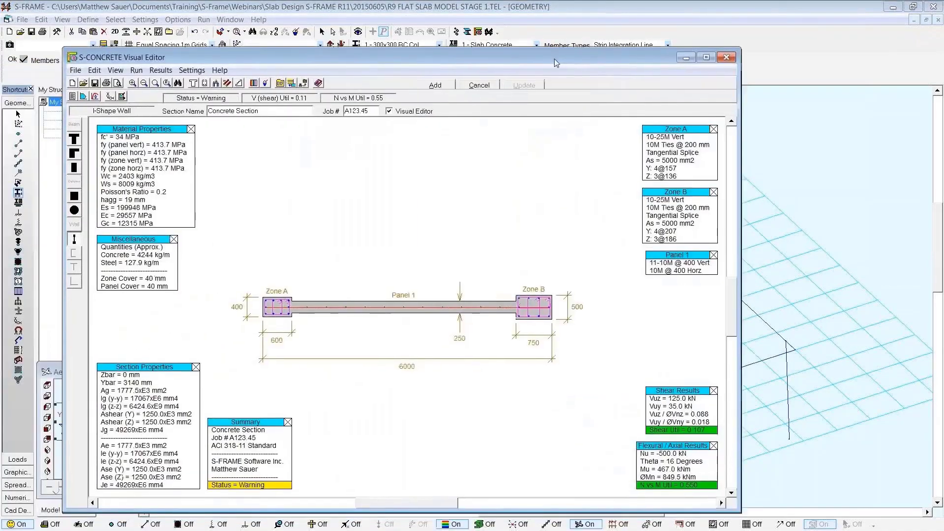
{"action": "left_click", "coordinate": [70, 156]}
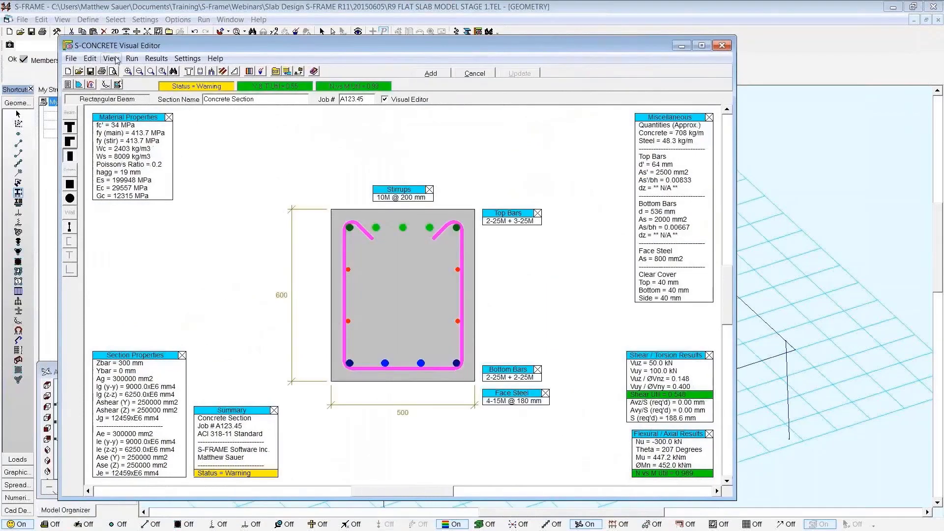
{"action": "left_click", "coordinate": [90, 58]}
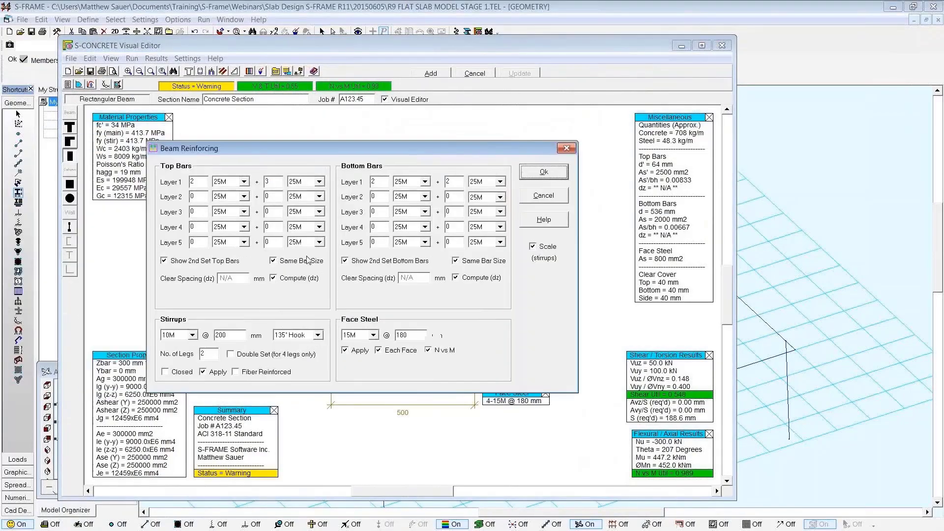
{"action": "left_click", "coordinate": [213, 372]}
{"action": "left_click", "coordinate": [359, 351]}
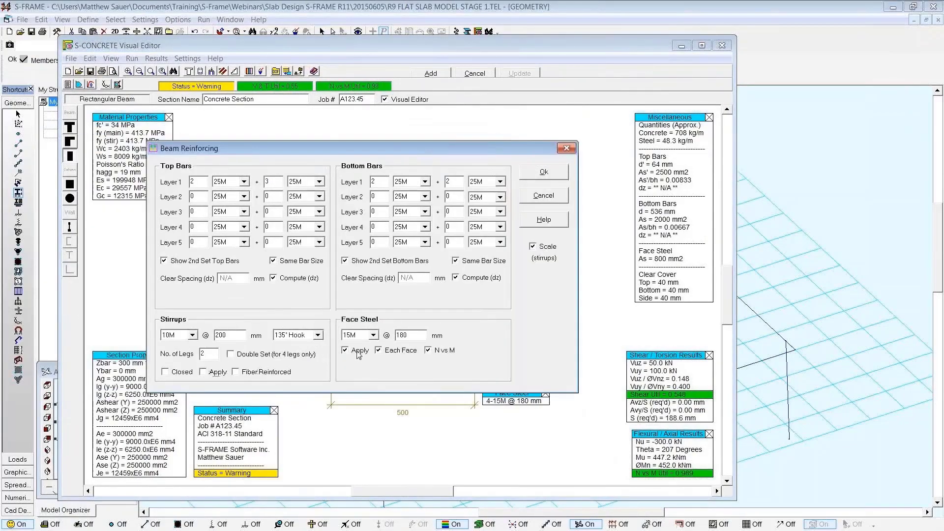
{"action": "left_click", "coordinate": [543, 172]}
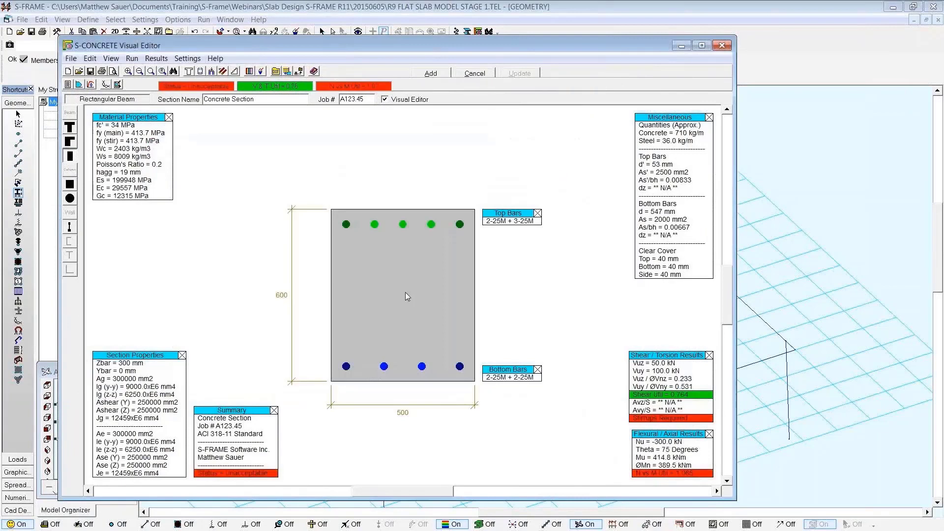
Step: Resize the beam section to 1100 mm wide by 300 mm deep and increase its top bars to 2-25M + 5-25M
{"action": "left_click_drag", "start_coordinate": [331, 287], "coordinate": [236, 294]}
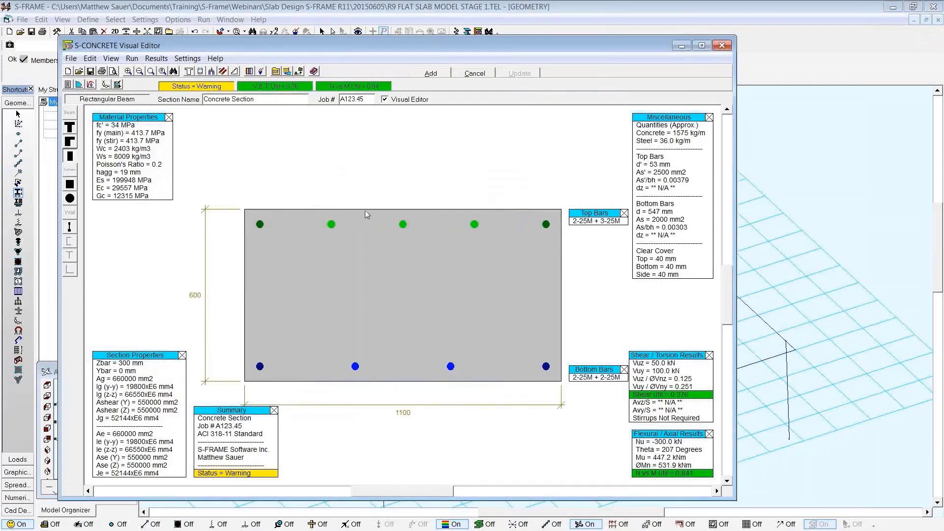
{"action": "left_click_drag", "start_coordinate": [358, 257], "coordinate": [342, 284]}
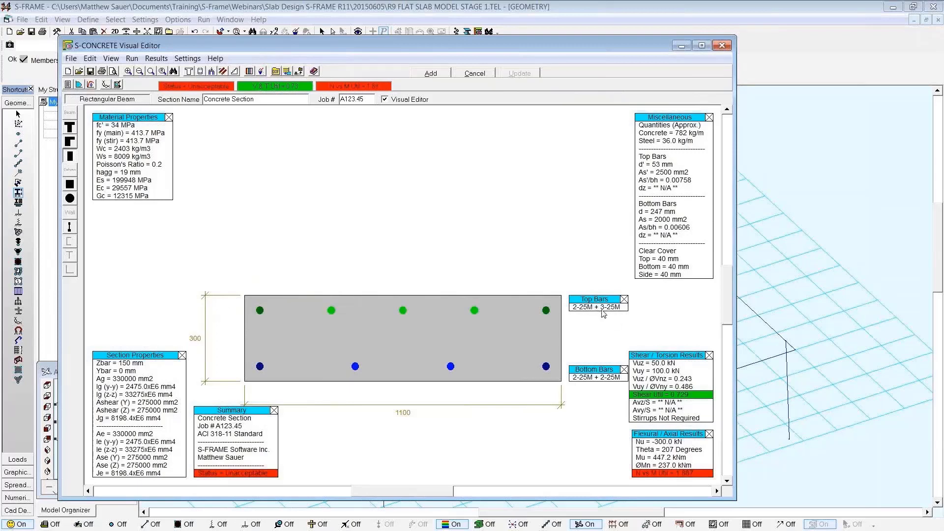
{"action": "left_click", "coordinate": [602, 307]}
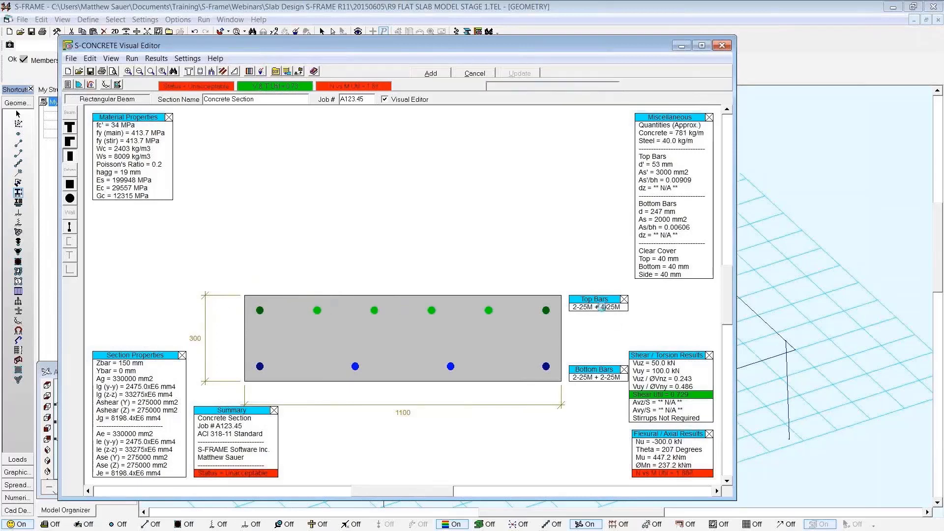
{"action": "left_click", "coordinate": [602, 307]}
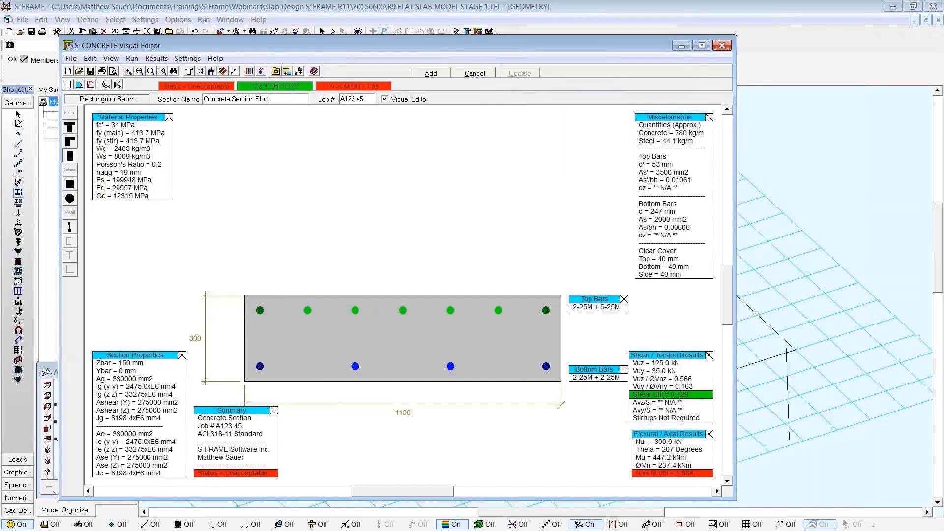
Step: Add the section to the model as Concrete Section Slab and assign it to the strip integration line at the central column
{"action": "left_click", "coordinate": [423, 73]}
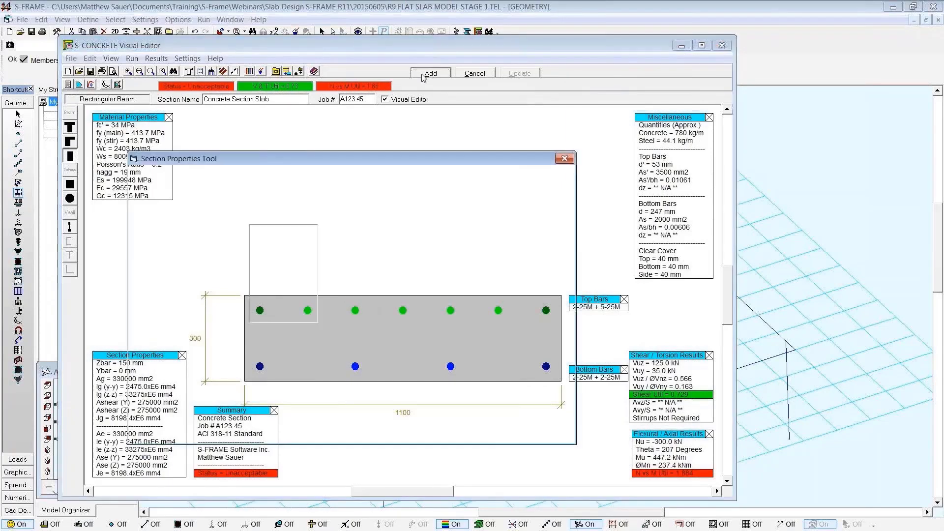
{"action": "left_click", "coordinate": [533, 173]}
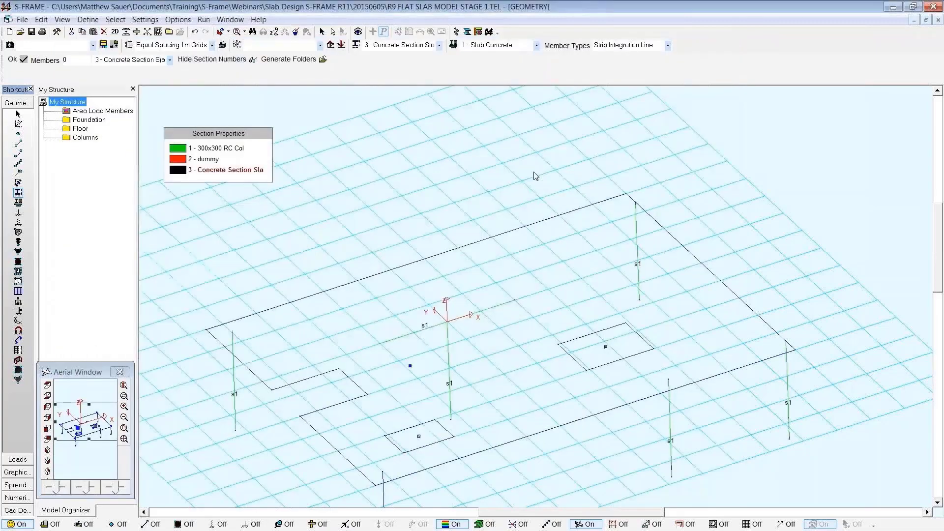
{"action": "left_click", "coordinate": [430, 328]}
{"action": "left_click", "coordinate": [19, 202]}
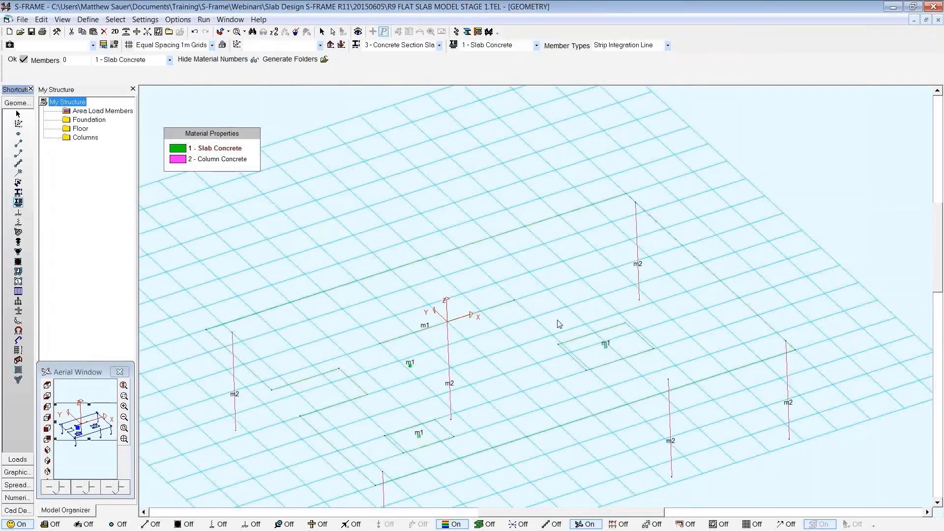
Step: Generate the slab's shell mesh around the strip integration line and accept the mesh density
{"action": "left_click", "coordinate": [158, 32]}
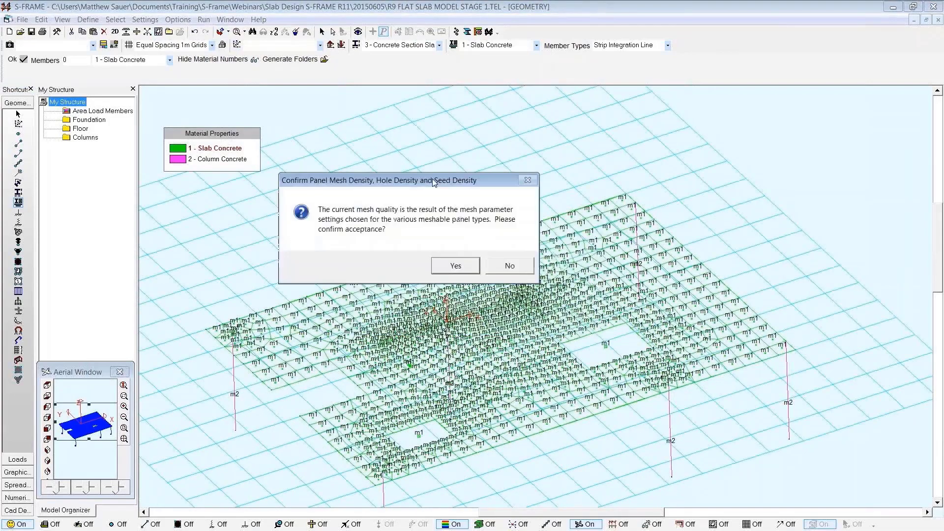
{"action": "left_click_drag", "start_coordinate": [434, 183], "coordinate": [397, 134]}
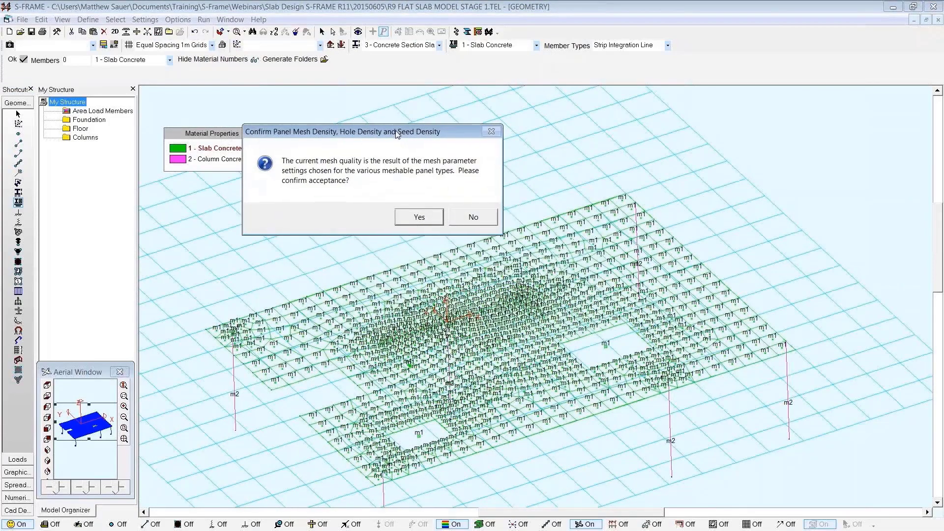
{"action": "left_click", "coordinate": [423, 217]}
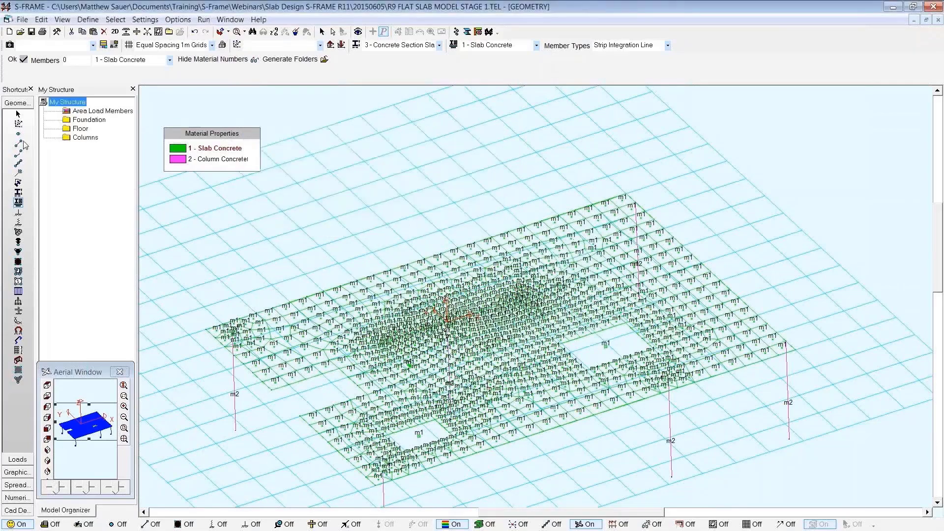
{"action": "left_click", "coordinate": [18, 114]}
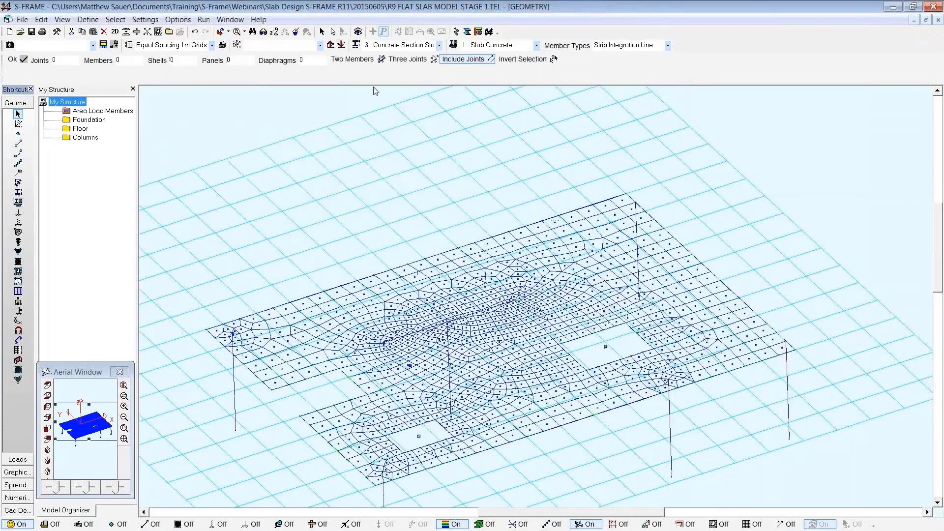
Step: Run a Linear Static analysis of the load cases and display the slab's contour results for the Dead case
{"action": "left_click", "coordinate": [457, 32]}
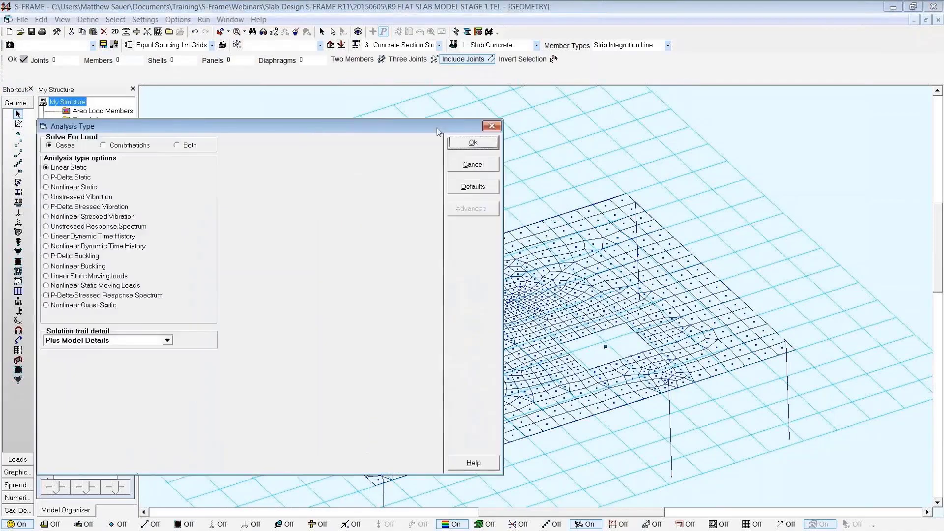
{"action": "left_click", "coordinate": [588, 131]}
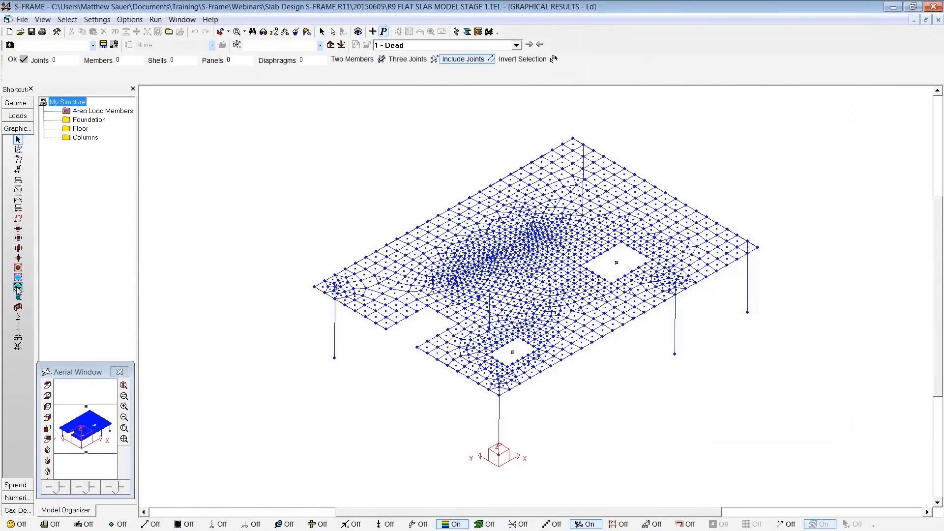
{"action": "left_click", "coordinate": [19, 267]}
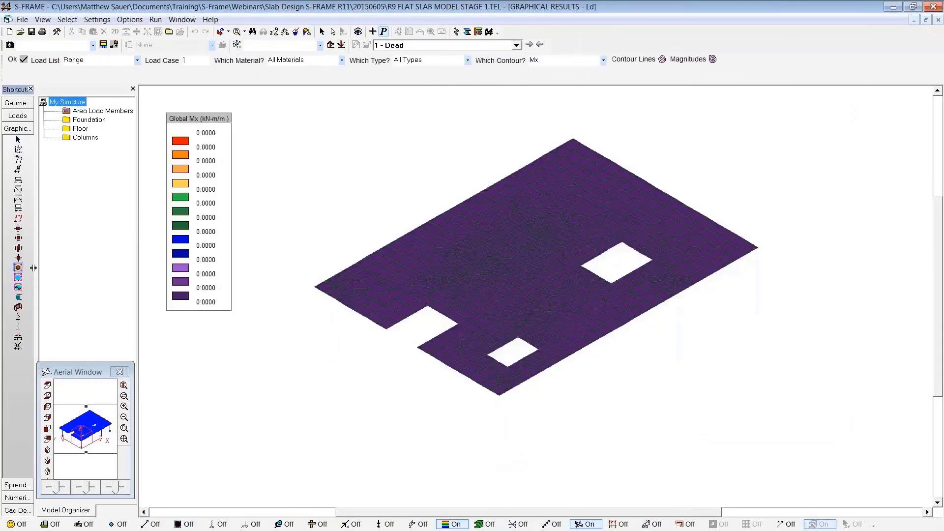
{"action": "left_click", "coordinate": [602, 60]}
{"action": "left_click_drag", "start_coordinate": [604, 96], "coordinate": [604, 87]}
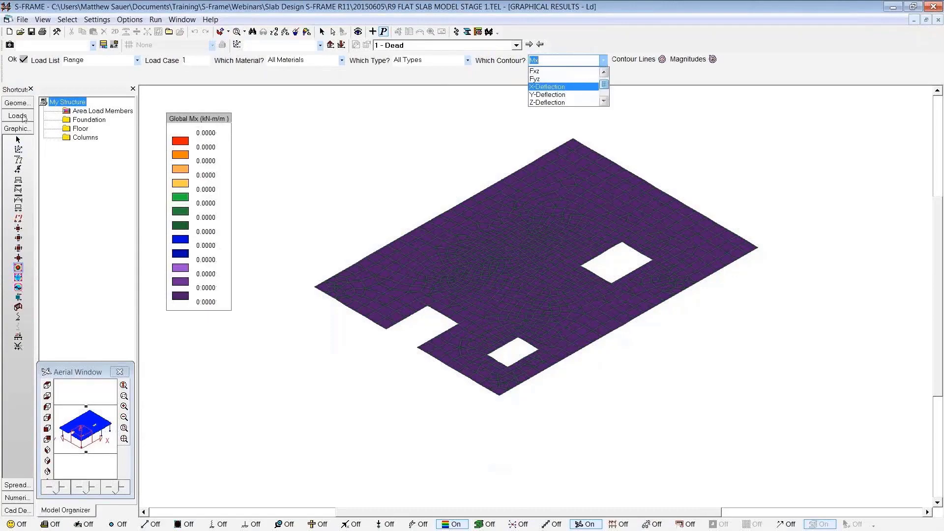
Step: Apply a -8.7 kN/m2 pressure in Global Z to all slab shells in the Dead load case
{"action": "left_click", "coordinate": [20, 116]}
{"action": "left_click", "coordinate": [20, 116]}
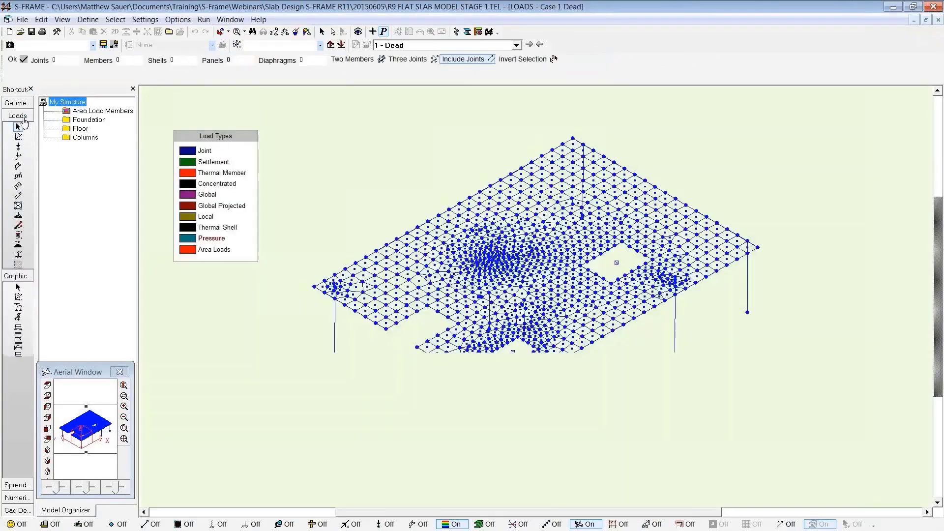
{"action": "left_click", "coordinate": [18, 215]}
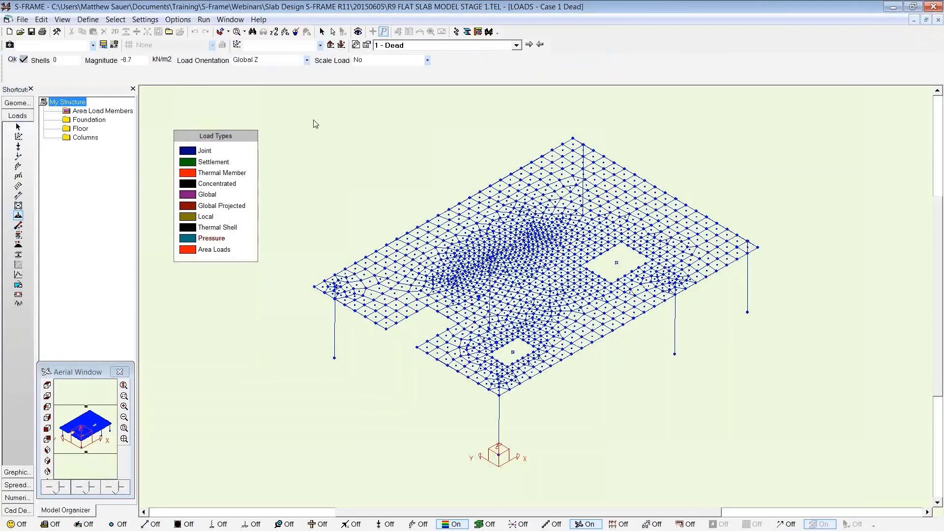
{"action": "left_click_drag", "start_coordinate": [262, 101], "coordinate": [791, 395]}
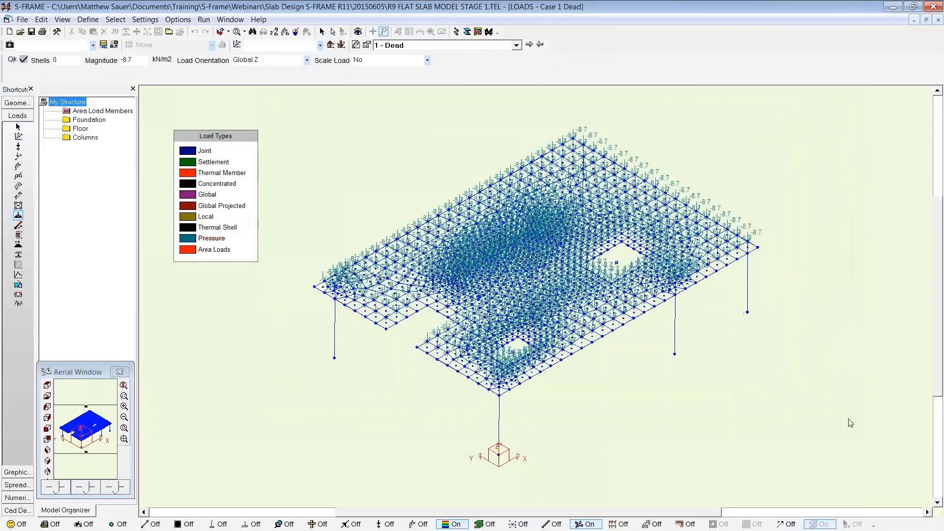
Step: Rerun the analysis with the slab pressure load and display the Mx moment contours for the Dead case
{"action": "left_click", "coordinate": [460, 30]}
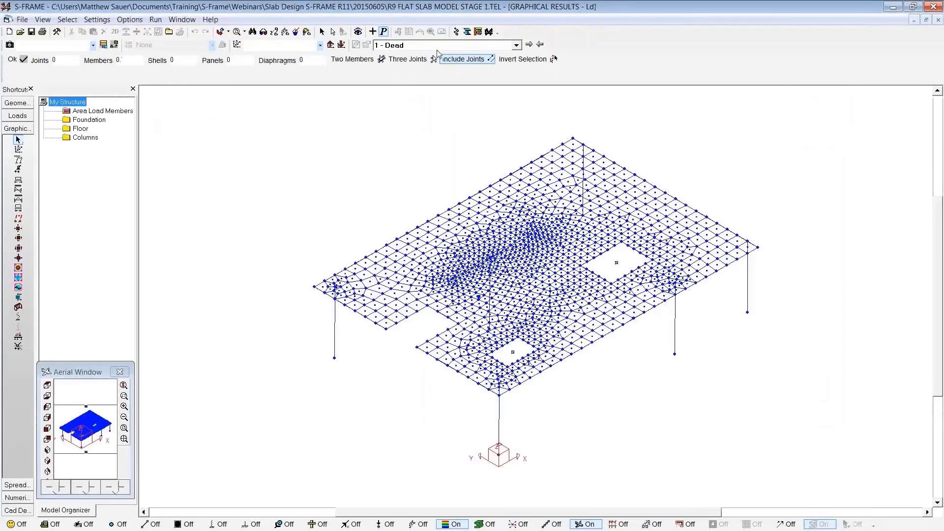
{"action": "left_click", "coordinate": [18, 267]}
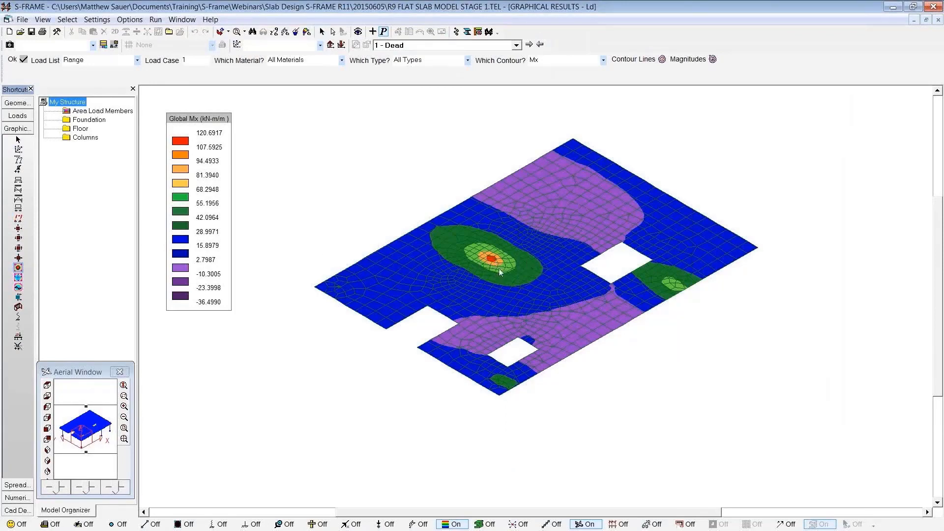
Step: Display the integrated Moment Mx along the strip integration line with 100 stations and examine its distribution over the central column
{"action": "left_click", "coordinate": [19, 287]}
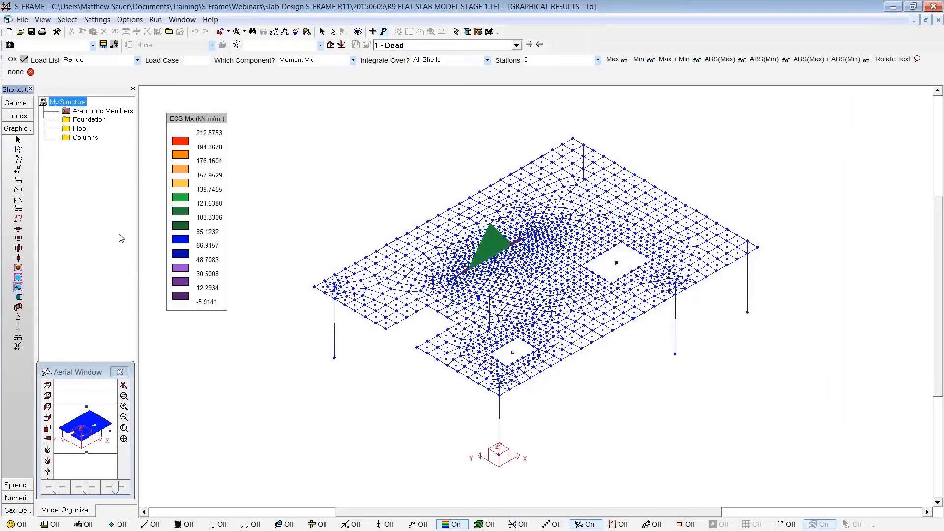
{"action": "left_click", "coordinate": [597, 60]}
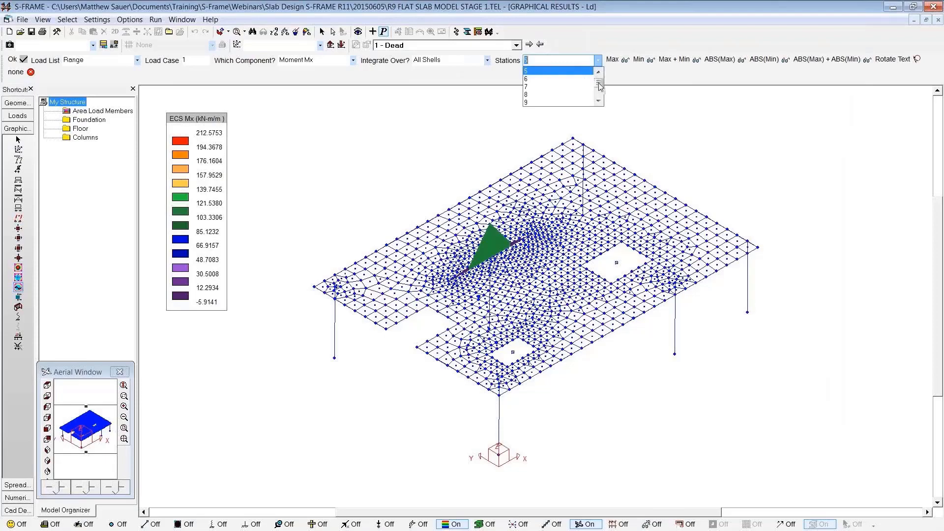
{"action": "left_click_drag", "start_coordinate": [598, 74], "coordinate": [600, 106]}
{"action": "left_click", "coordinate": [529, 102]}
{"action": "scroll", "coordinate": [481, 181], "scroll_direction": "up", "scroll_amount": 3}
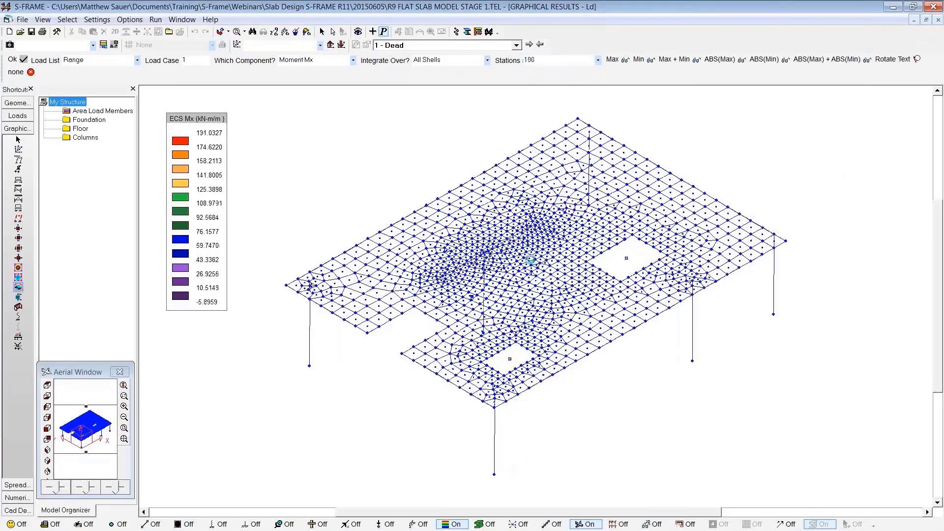
{"action": "scroll", "coordinate": [457, 167], "scroll_direction": "up", "scroll_amount": 2}
{"action": "scroll", "coordinate": [412, 143], "scroll_direction": "up", "scroll_amount": 3}
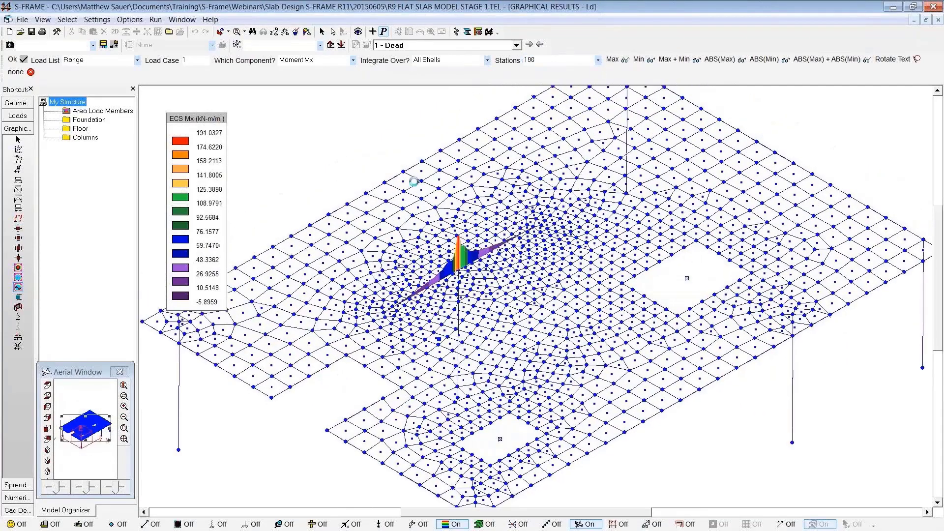
{"action": "scroll", "coordinate": [436, 278], "scroll_direction": "up", "scroll_amount": 2}
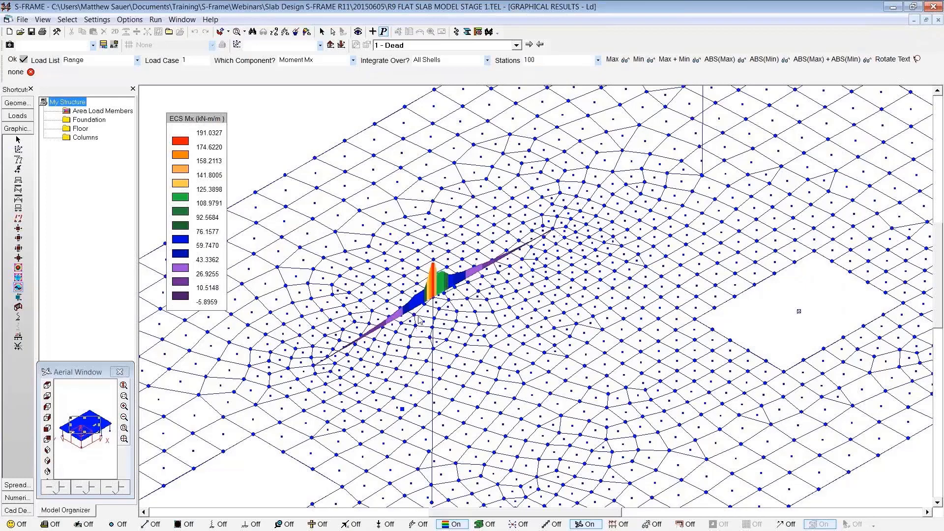
{"action": "scroll", "coordinate": [420, 317], "scroll_direction": "down", "scroll_amount": 5}
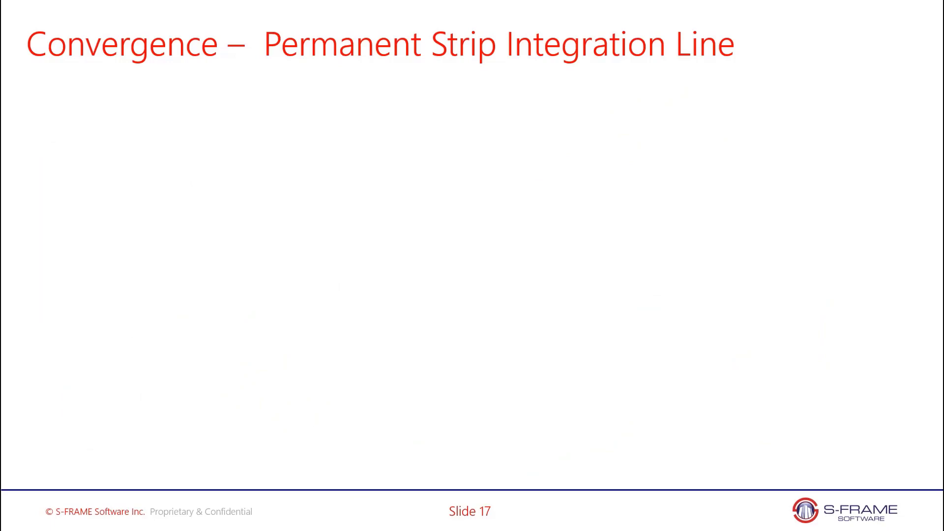
{"action": "key", "text": "Right"}
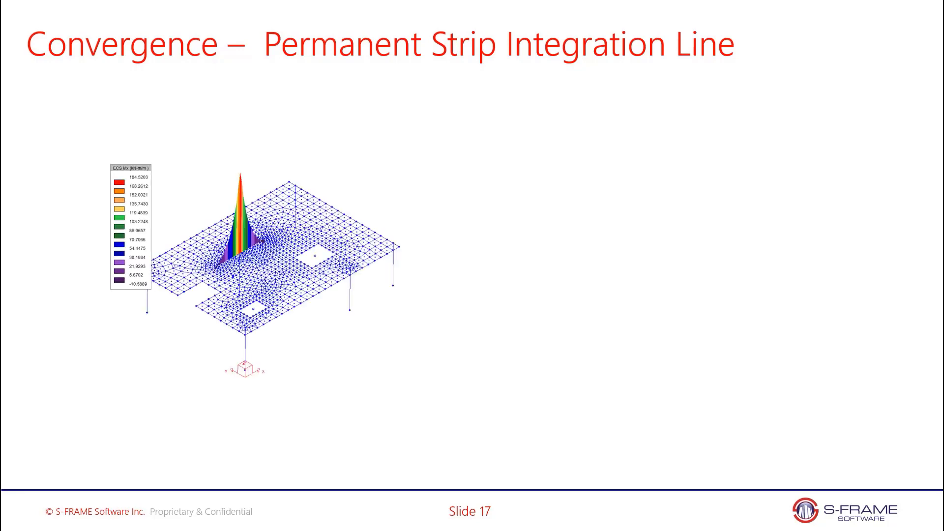